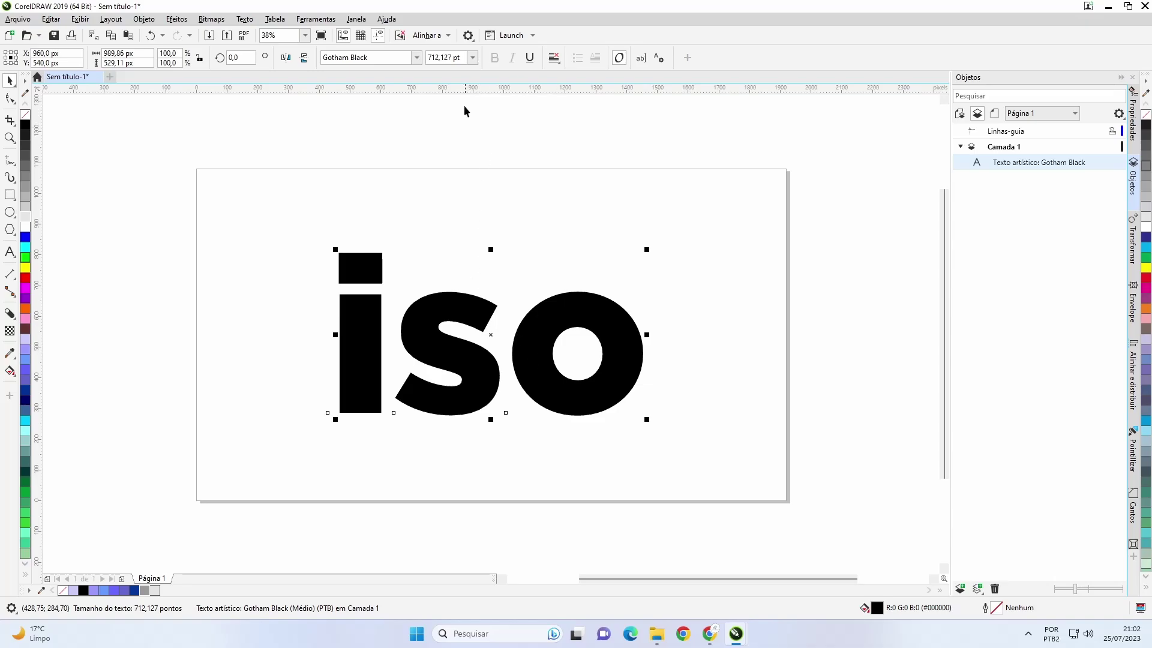
Check the snapping options with nothing selected, looking at whether snapping to objects is enabled
{"action": "left_click", "coordinate": [463, 123]}
{"action": "left_click", "coordinate": [429, 36]}
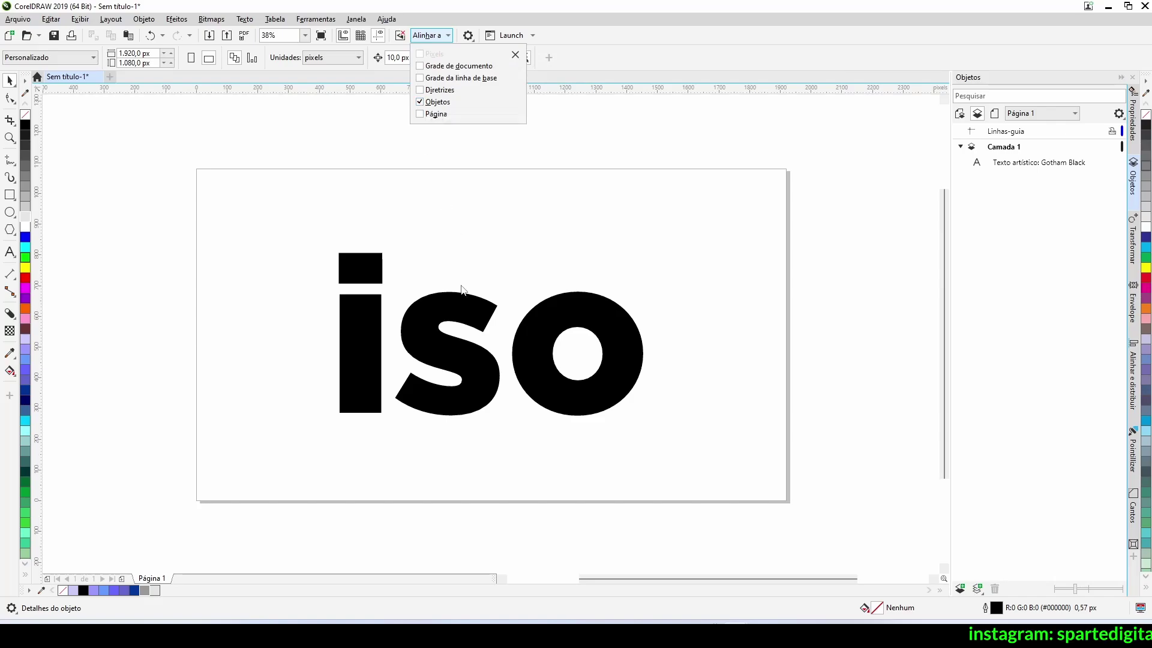
{"action": "left_click", "coordinate": [462, 307]}
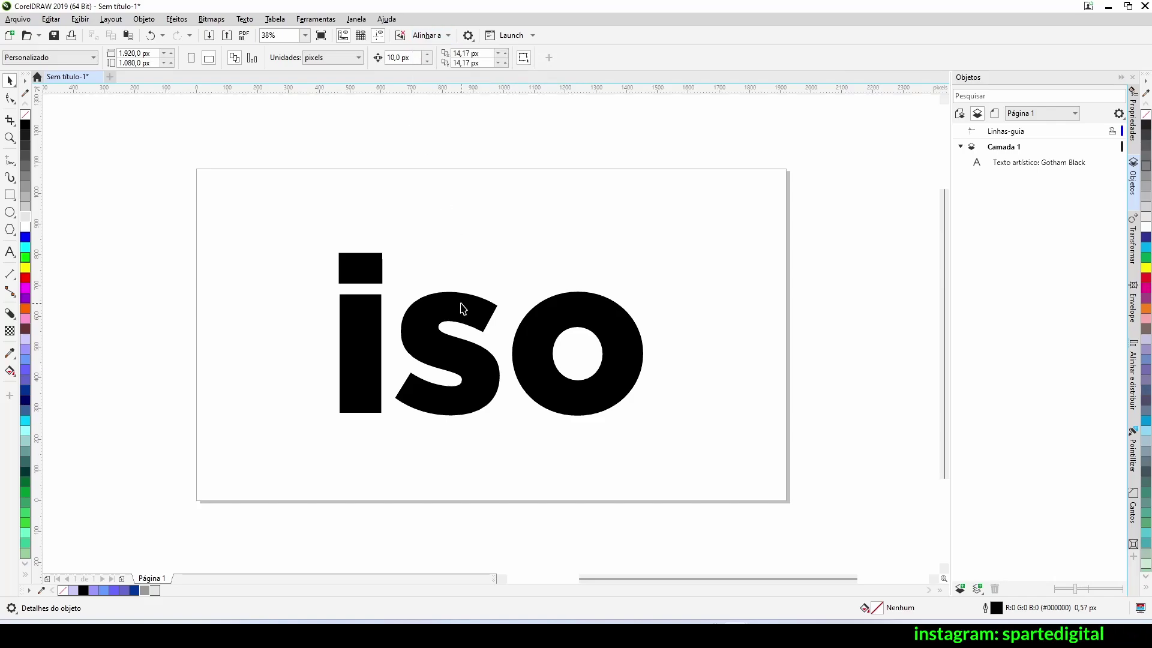
Skew the "iso" text by 30° in X and 0° in Y about its center anchor point, without copies
{"action": "left_click", "coordinate": [540, 316]}
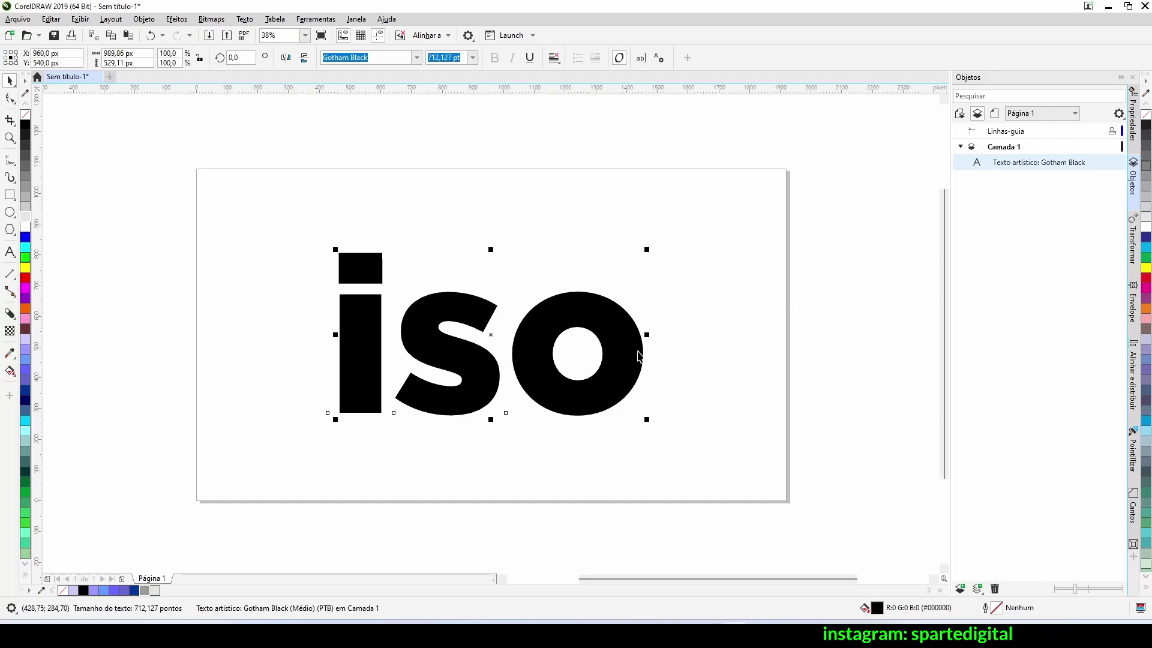
{"action": "left_click", "coordinate": [1134, 244]}
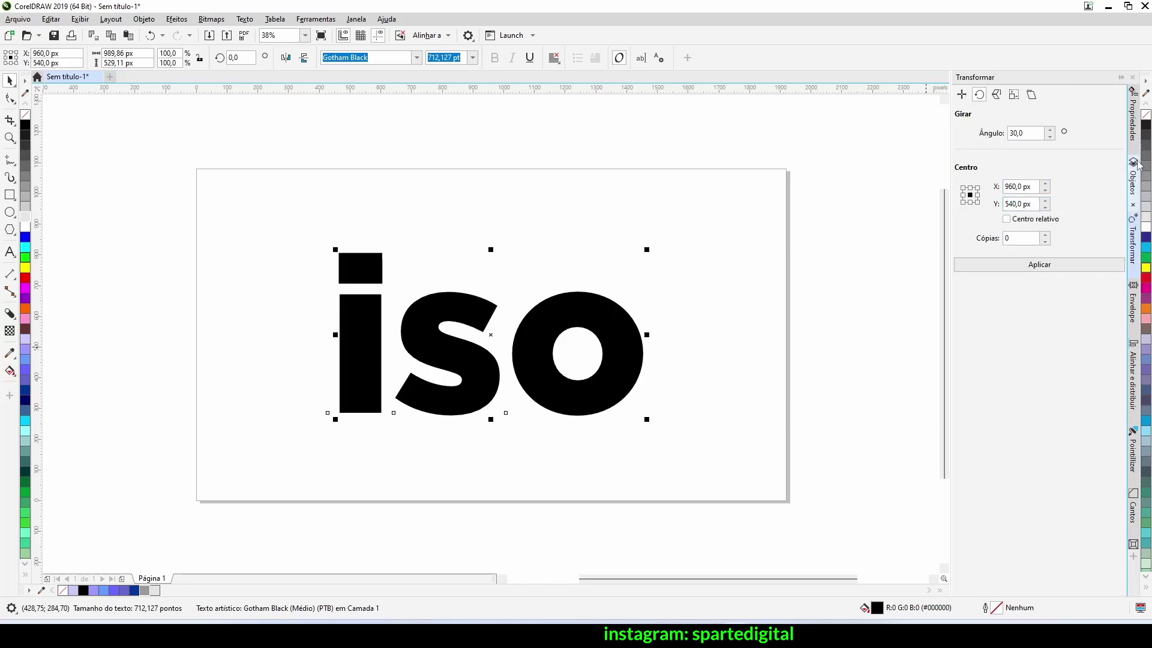
{"action": "left_click", "coordinate": [1133, 559]}
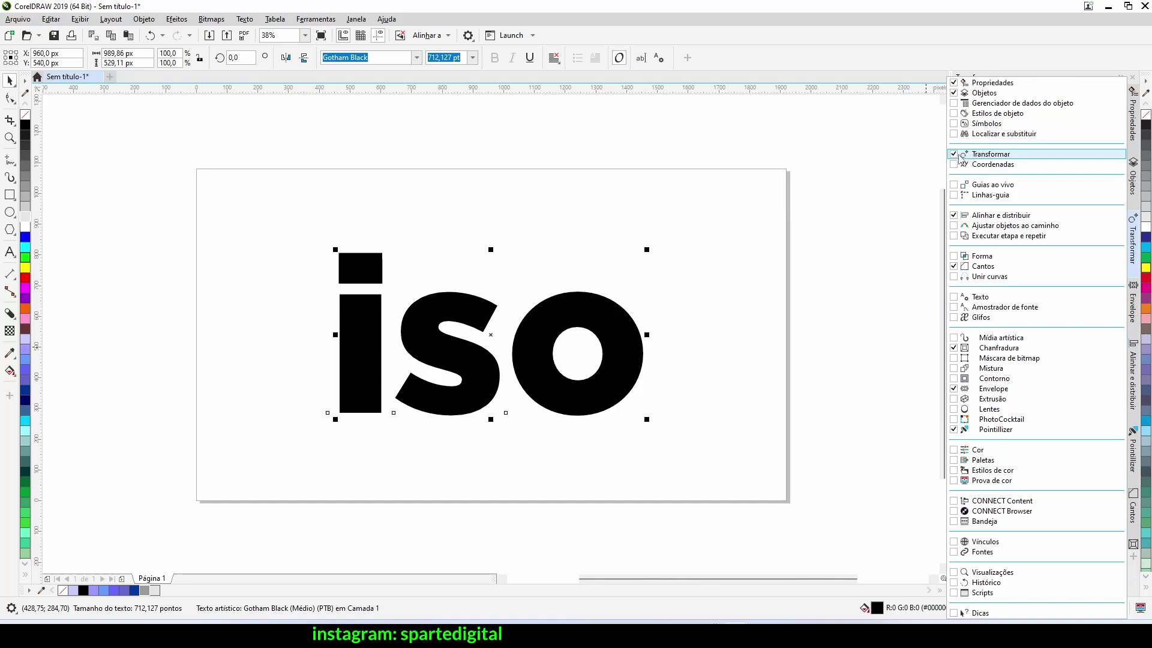
{"action": "left_click", "coordinate": [975, 154]}
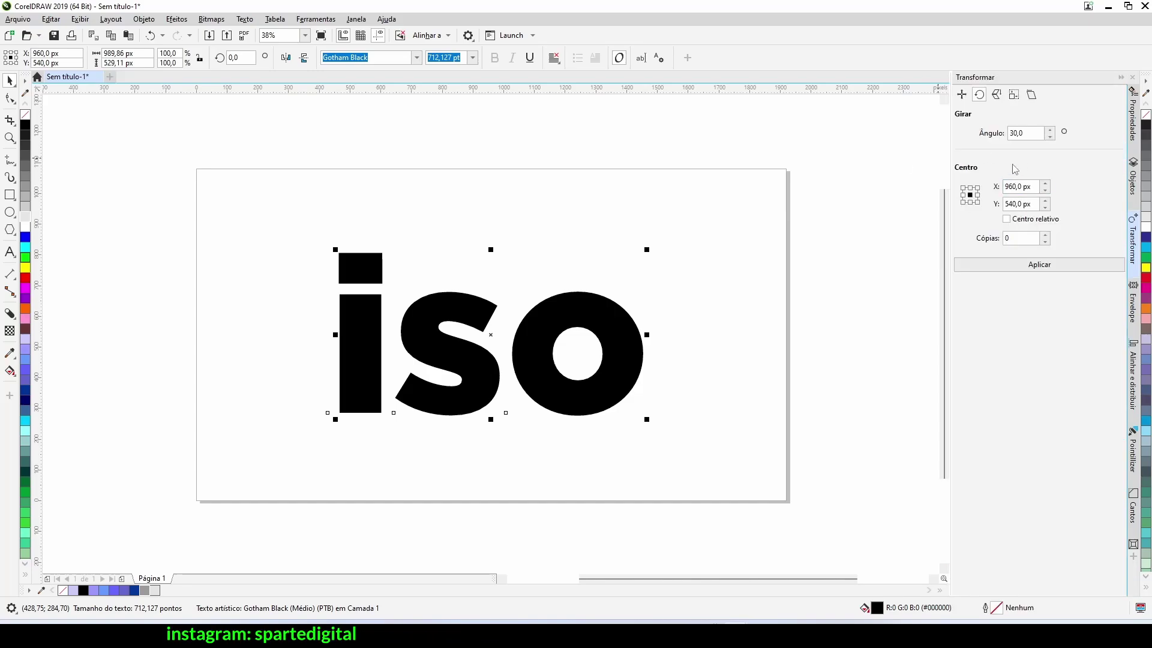
{"action": "left_click", "coordinate": [1031, 96]}
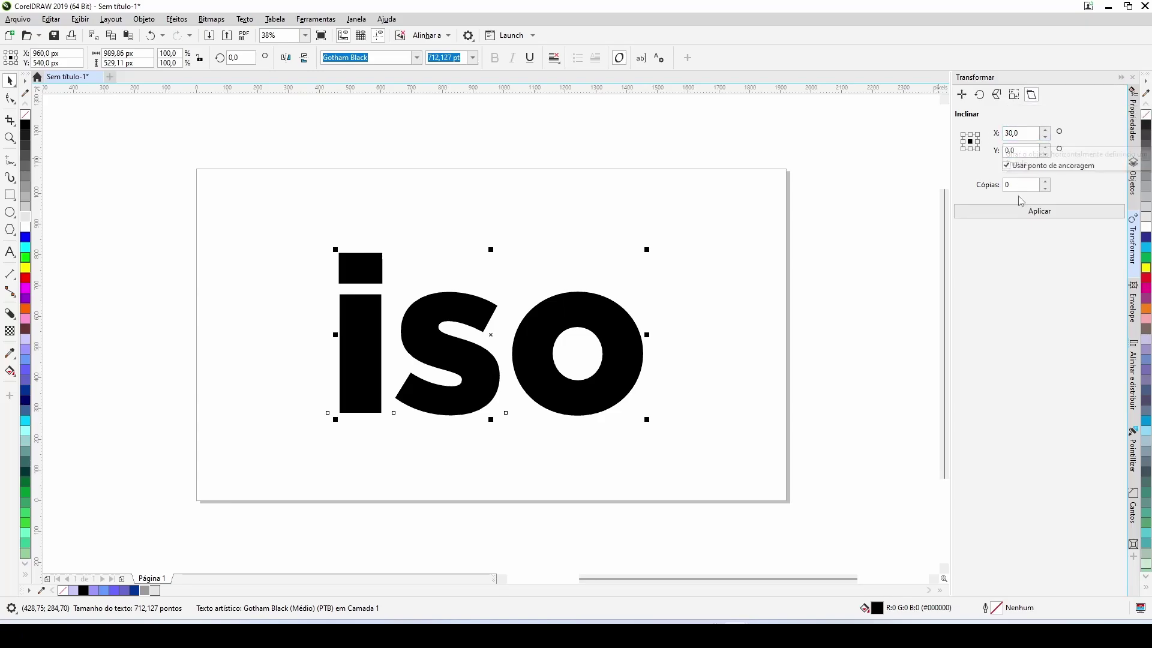
{"action": "left_click", "coordinate": [1024, 214]}
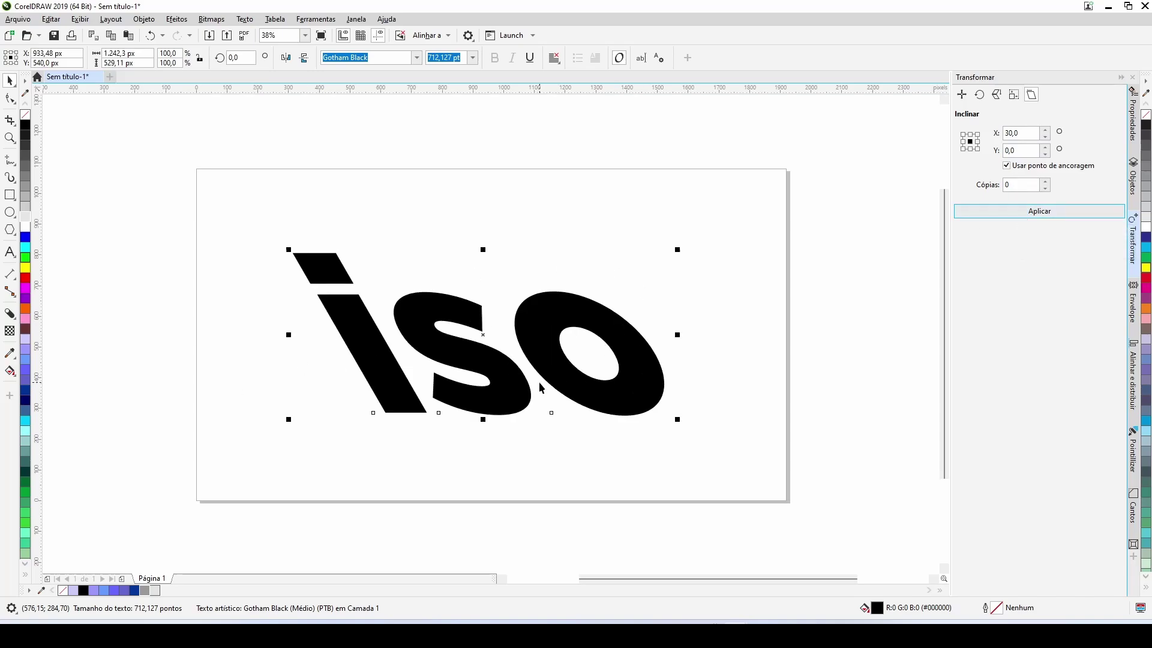
Rotate the skewed "iso" text by 30° about its center and move it straight up to the upper part of the page
{"action": "left_click", "coordinate": [979, 95]}
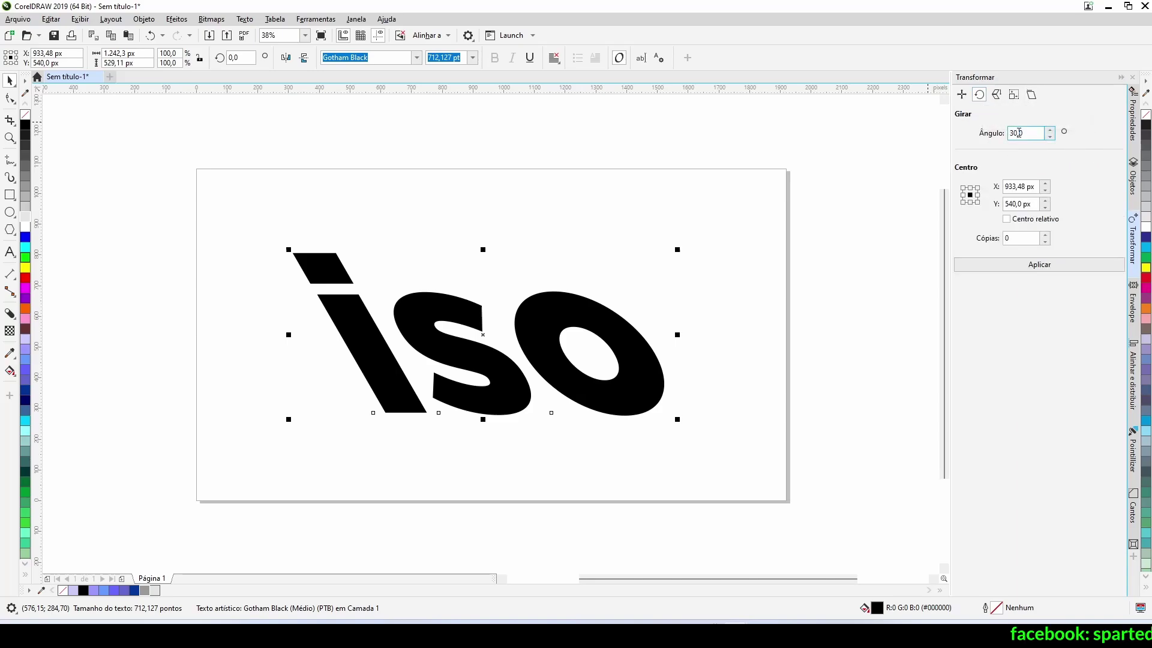
{"action": "left_click", "coordinate": [1036, 265]}
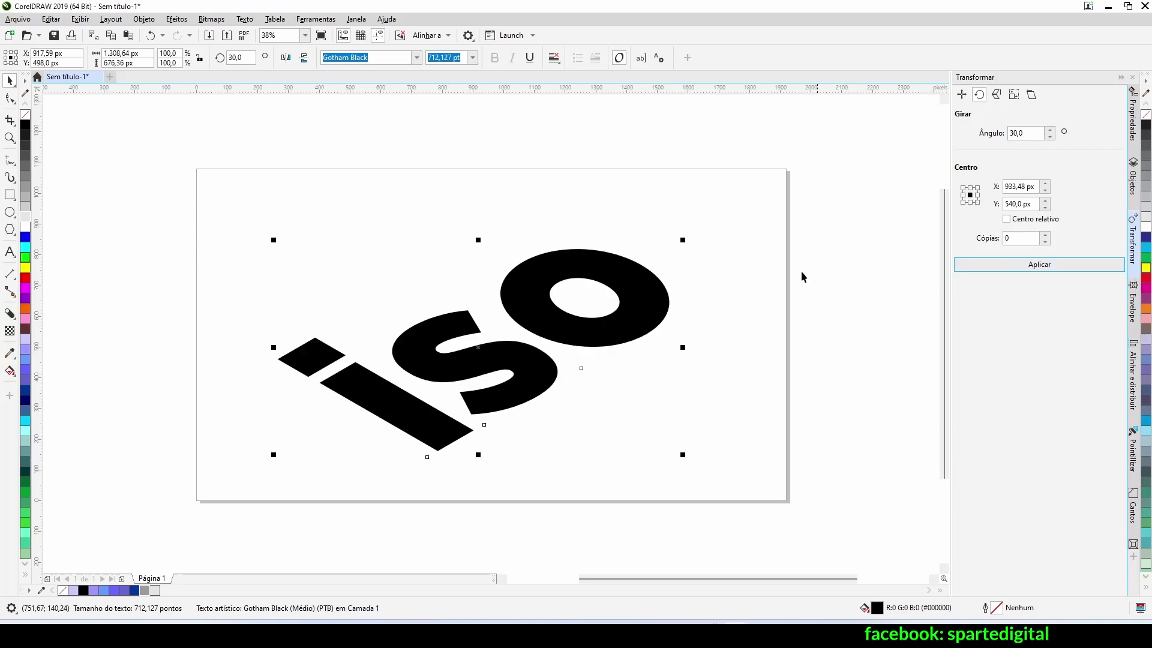
{"action": "left_click", "coordinate": [1133, 179]}
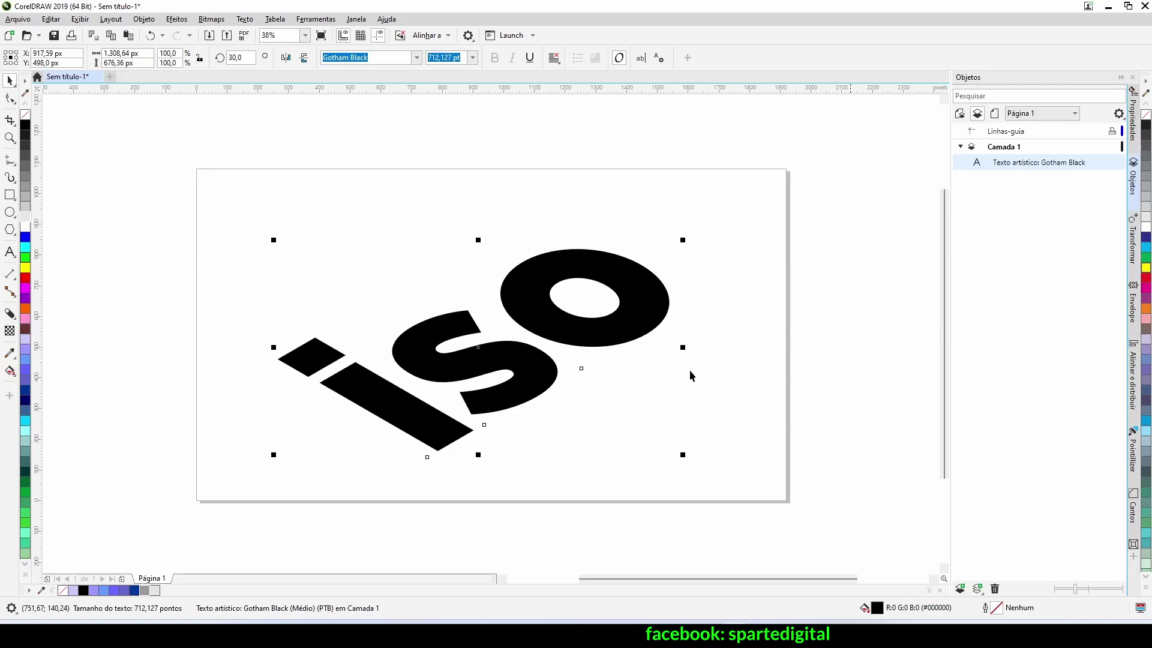
{"action": "left_click", "coordinate": [596, 430]}
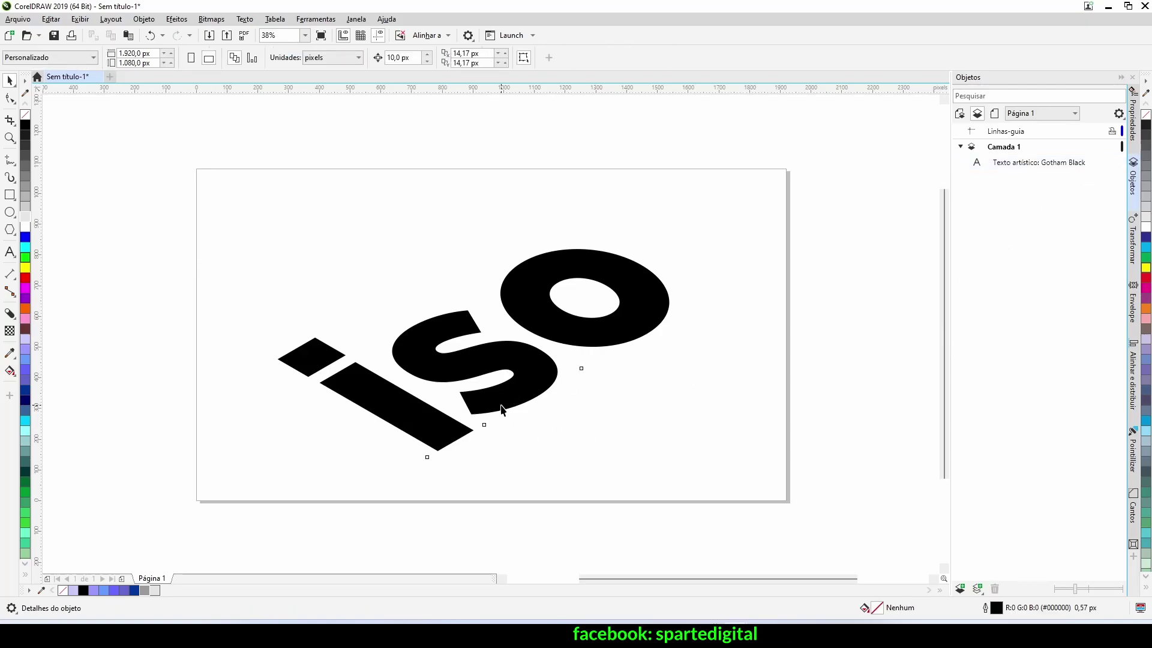
{"action": "left_click_drag", "start_coordinate": [501, 406], "coordinate": [507, 331]}
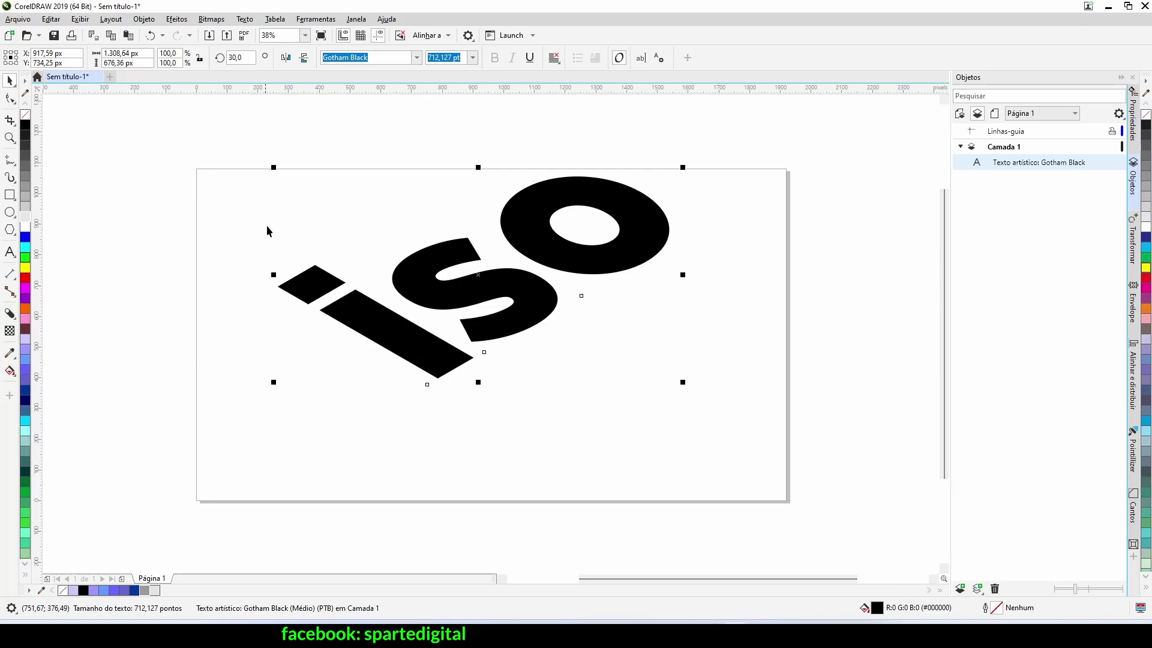
Convert the "iso" text to curves and fill it with light lavender (R 204, G 204, B 255)
{"action": "right_click", "coordinate": [366, 321]}
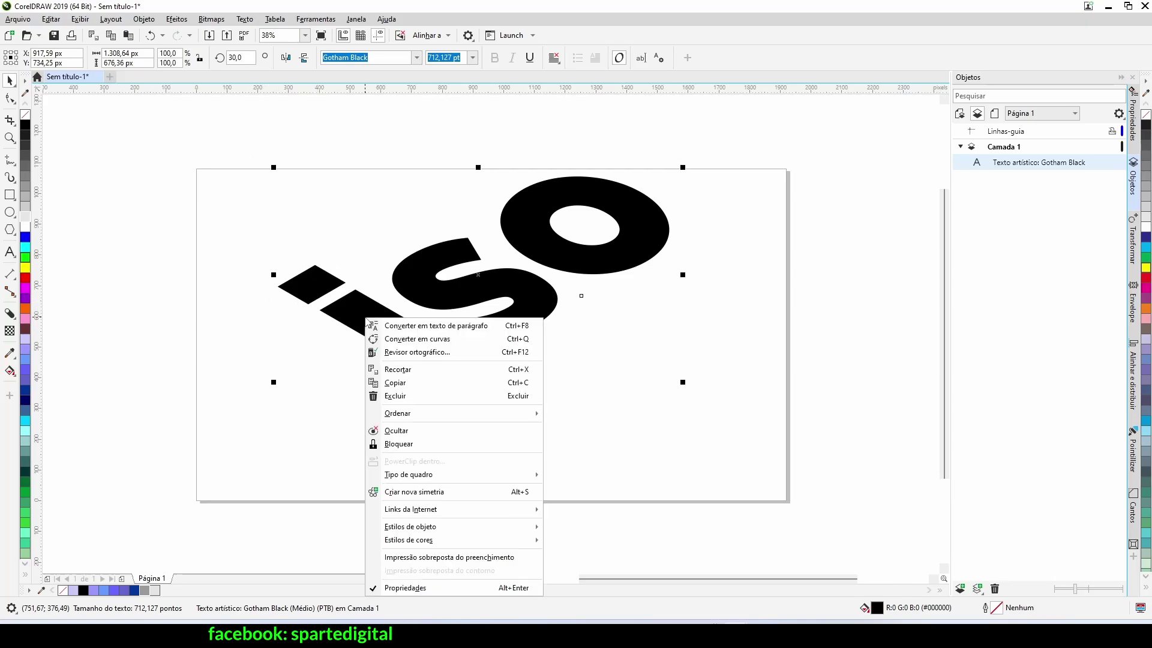
{"action": "left_click", "coordinate": [437, 340]}
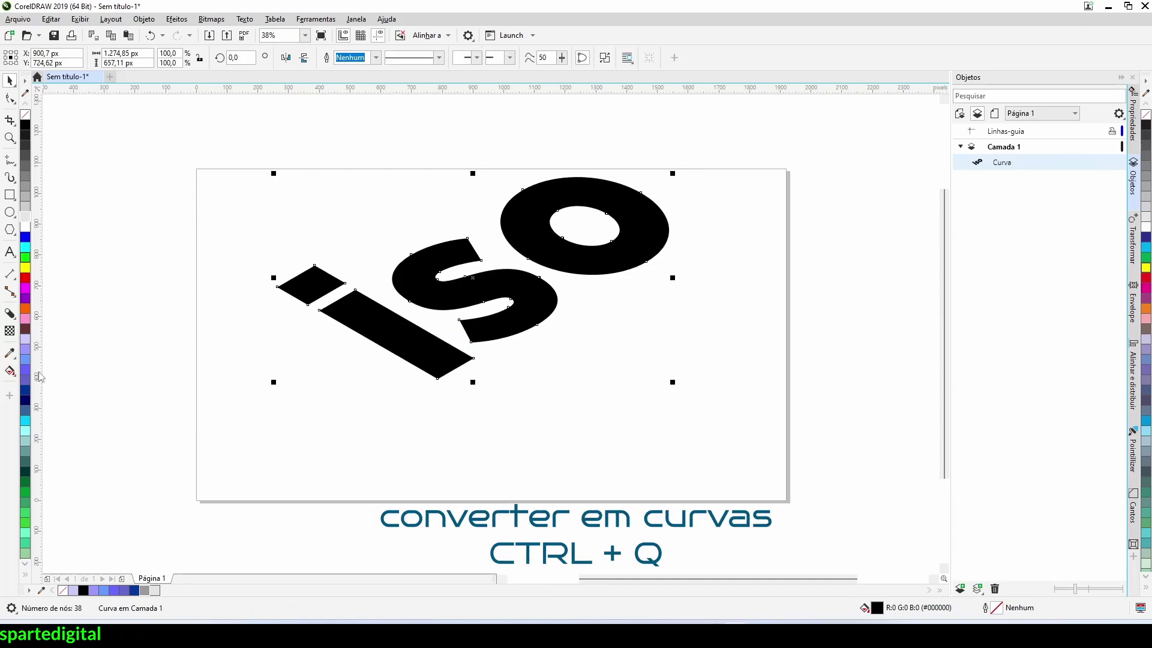
{"action": "left_click", "coordinate": [28, 341]}
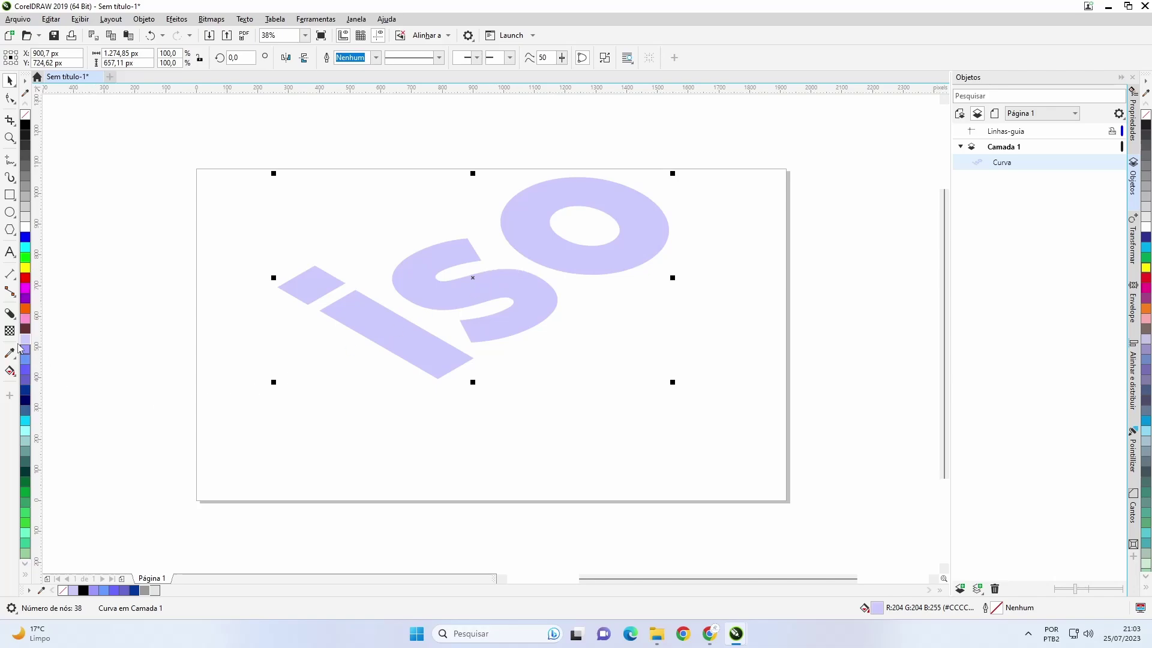
Add a block shadow to the letters with a direction of 270° and a depth of 30 px
{"action": "left_click", "coordinate": [10, 313]}
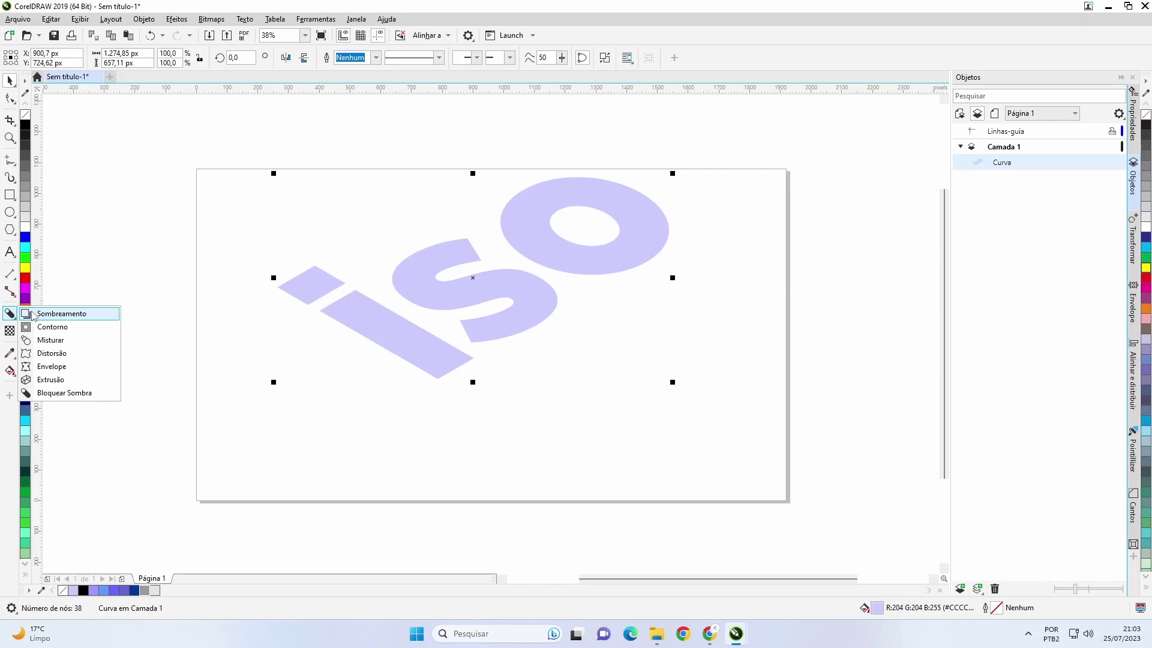
{"action": "left_click", "coordinate": [68, 394]}
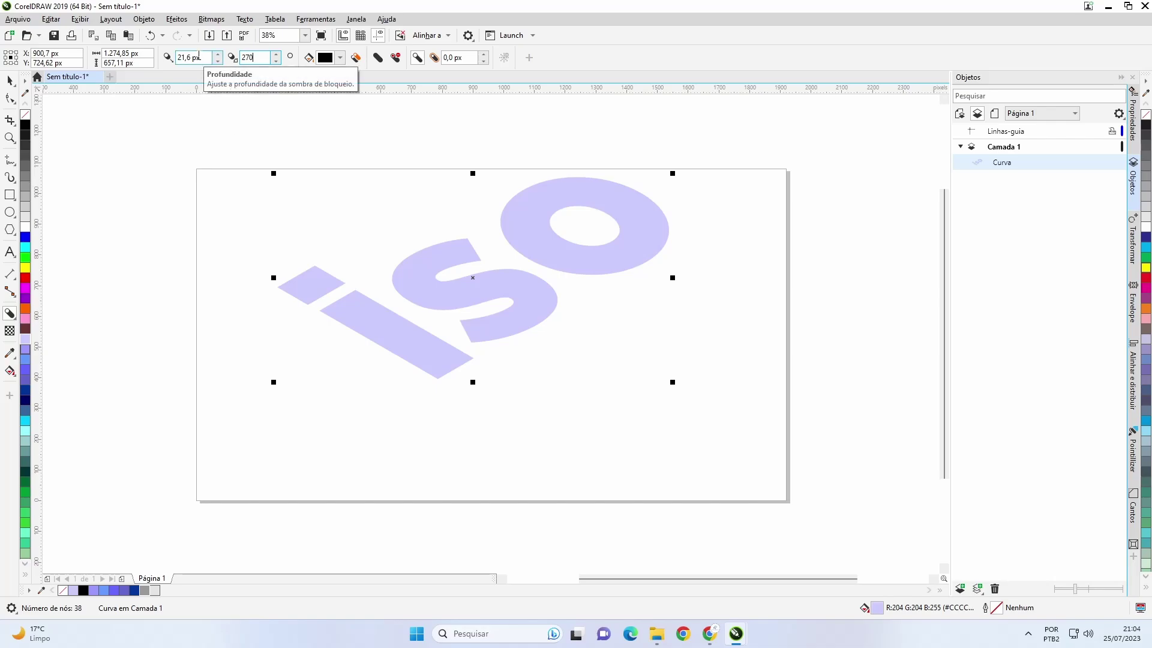
{"action": "key", "text": "Return"}
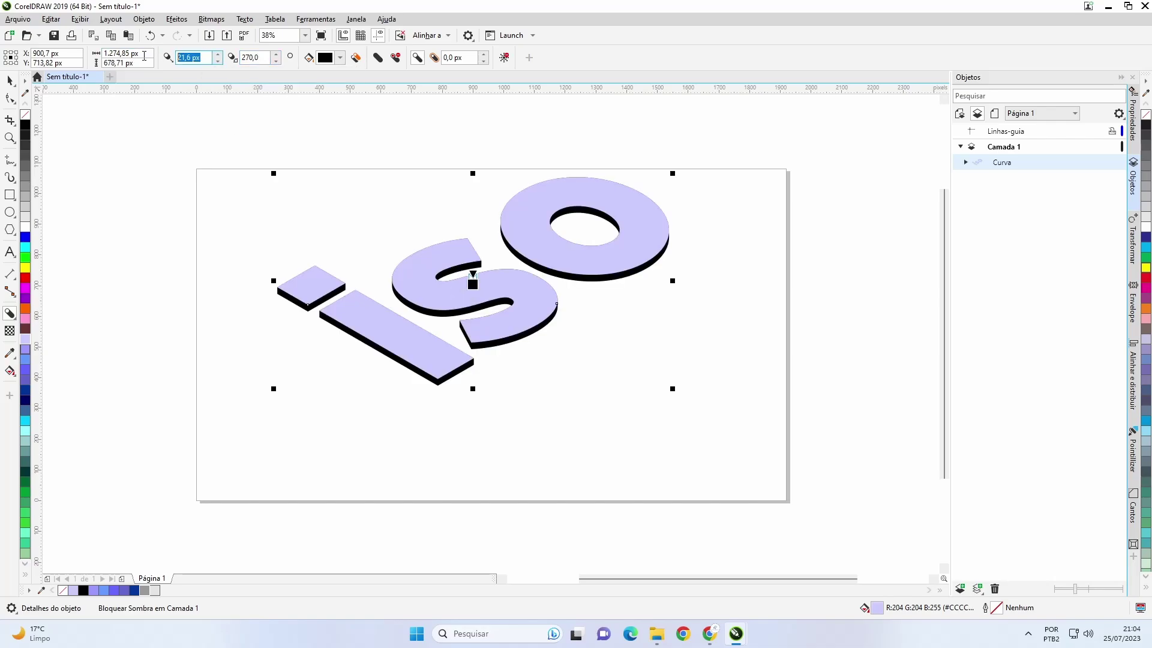
{"action": "type", "text": "30"}
{"action": "key", "text": "Return"}
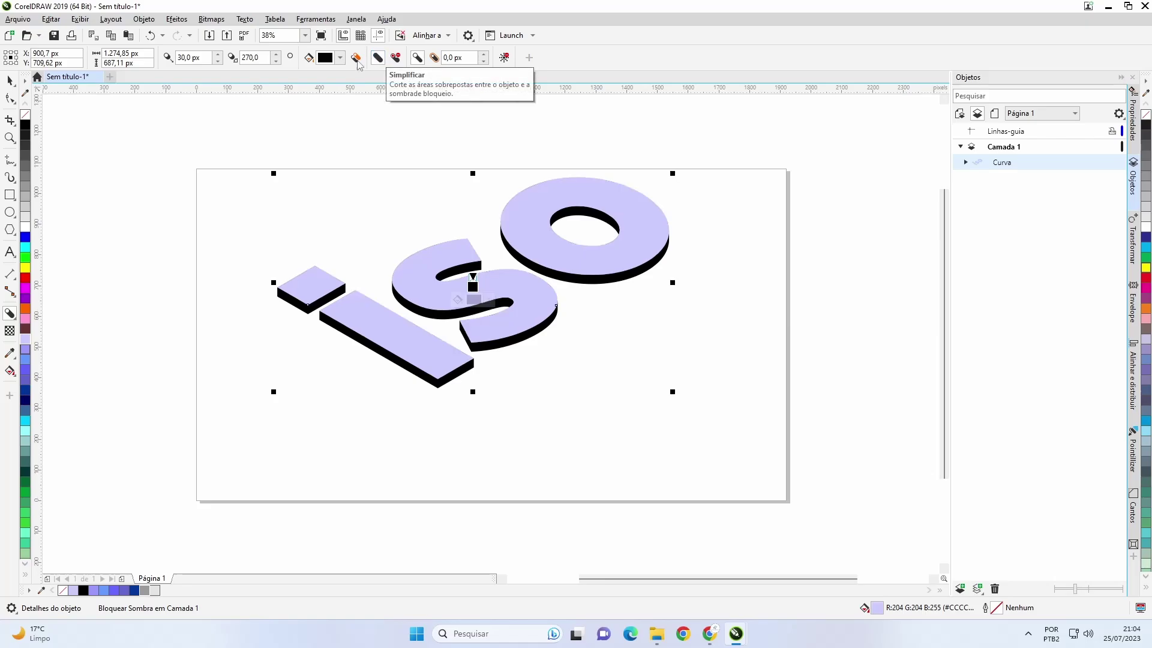
{"action": "left_click", "coordinate": [9, 80]}
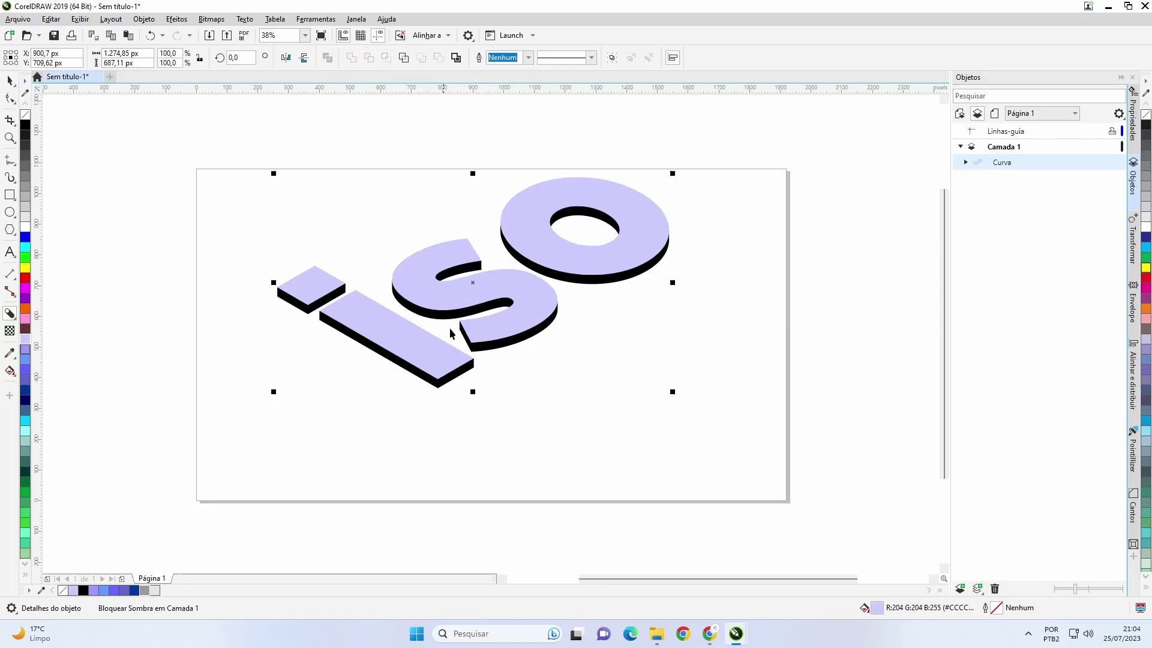
Separate the block shadow from the lavender letters so they become two independent curves
{"action": "left_click", "coordinate": [611, 401]}
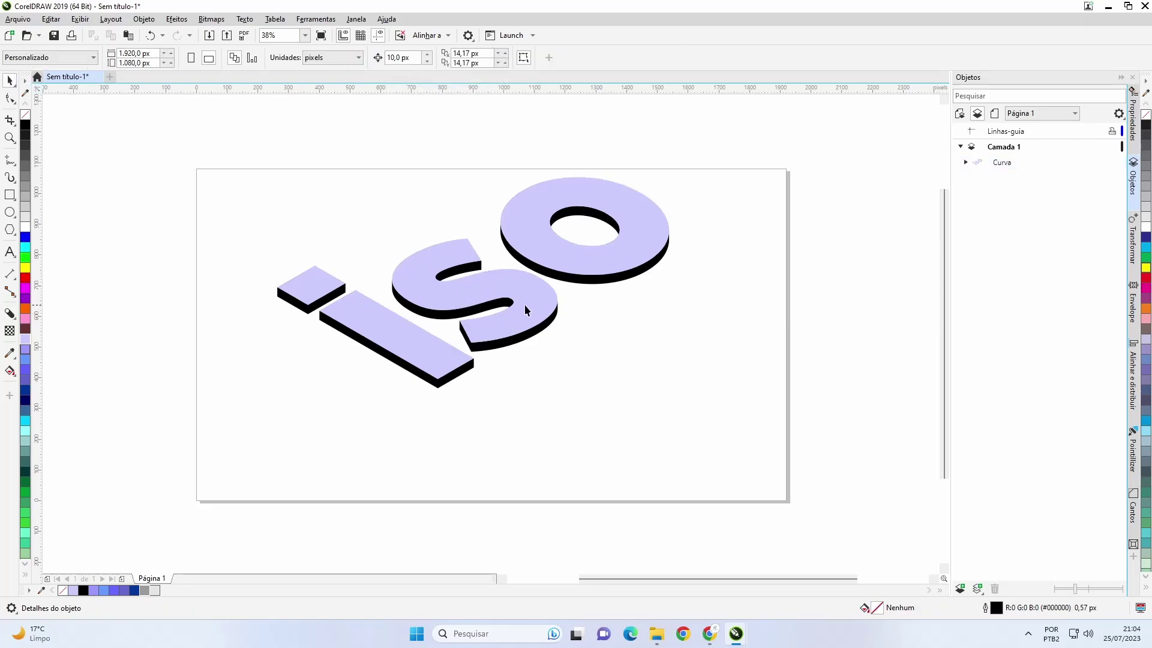
{"action": "right_click", "coordinate": [530, 337]}
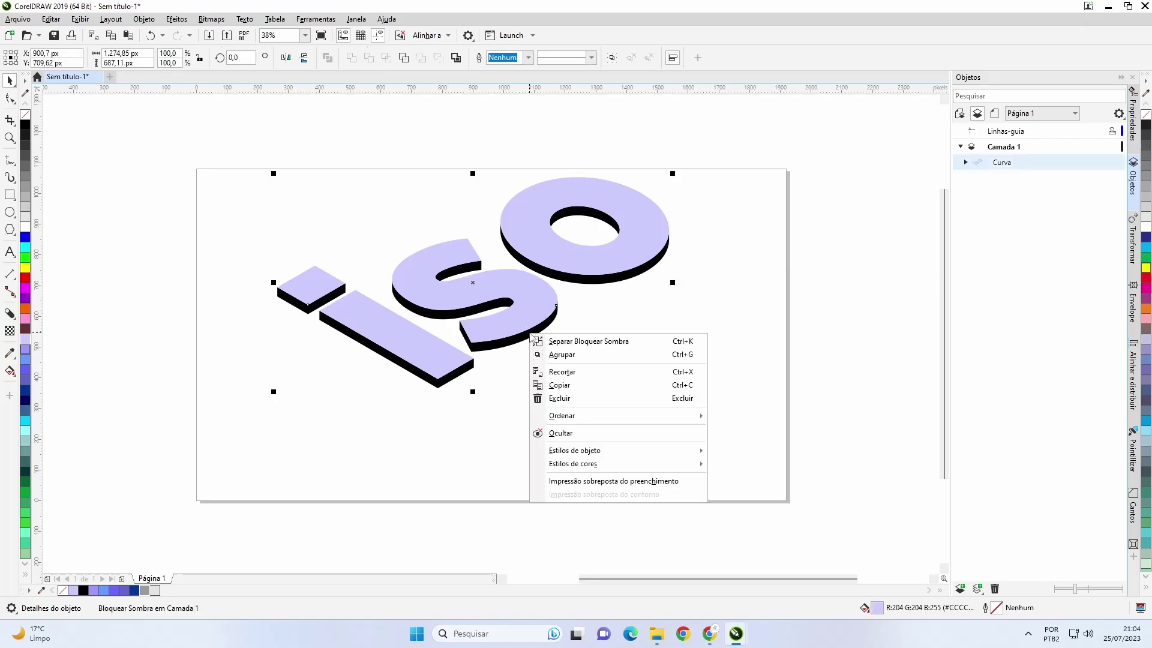
{"action": "left_click", "coordinate": [579, 347]}
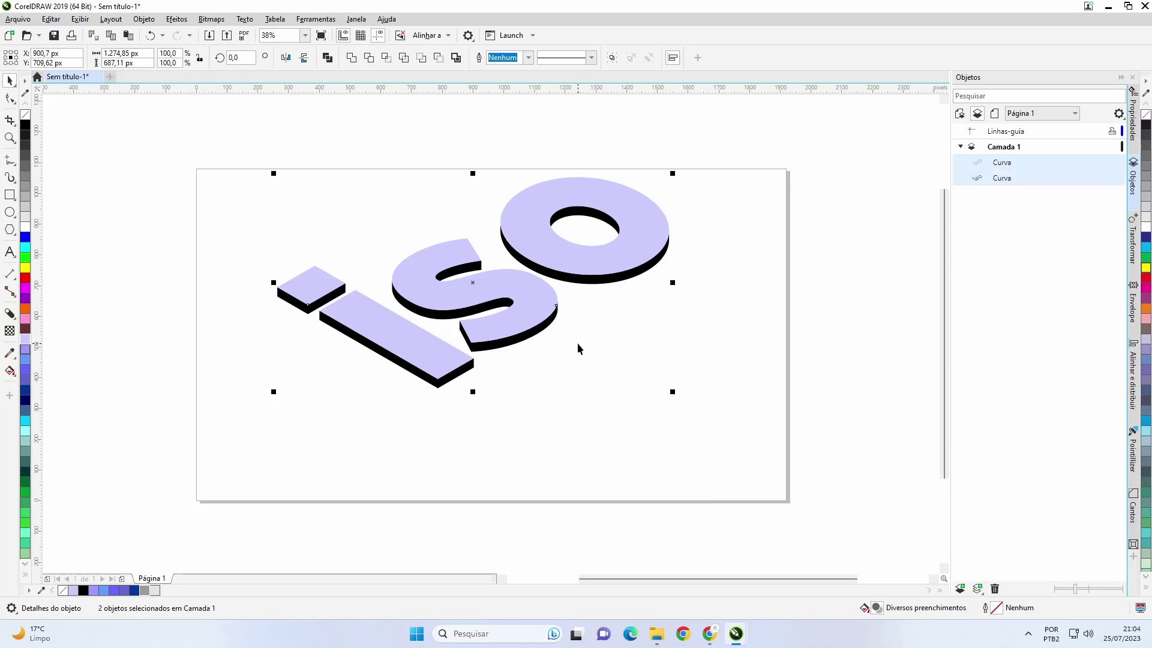
{"action": "left_click", "coordinate": [536, 263]}
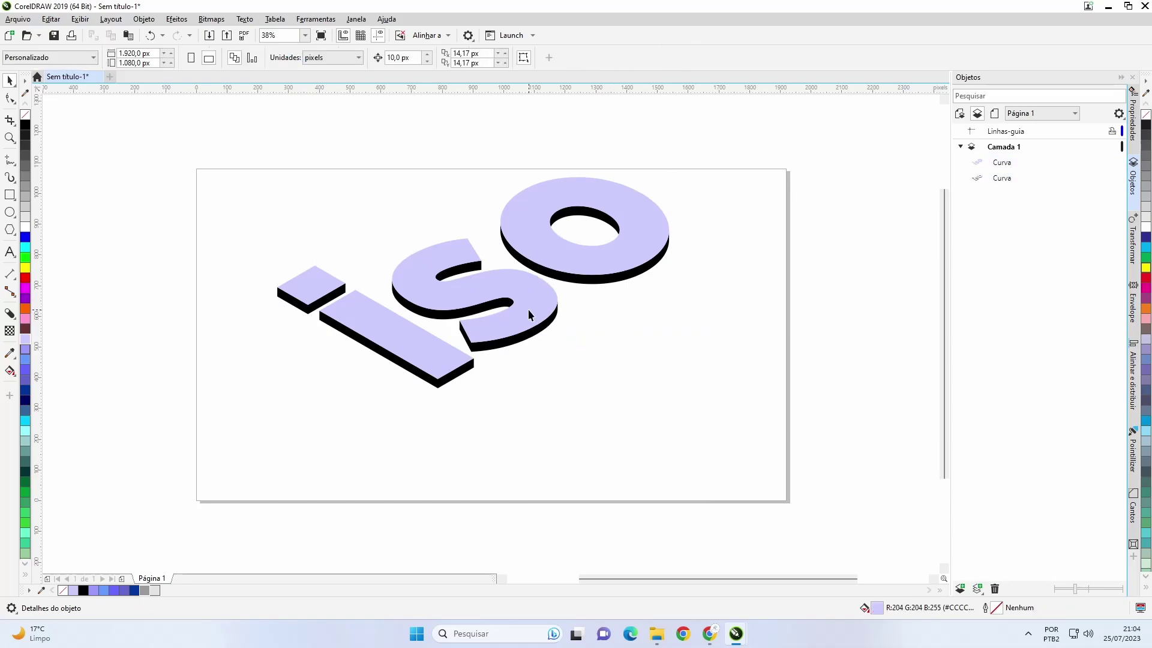
{"action": "left_click_drag", "start_coordinate": [528, 309], "coordinate": [512, 230]}
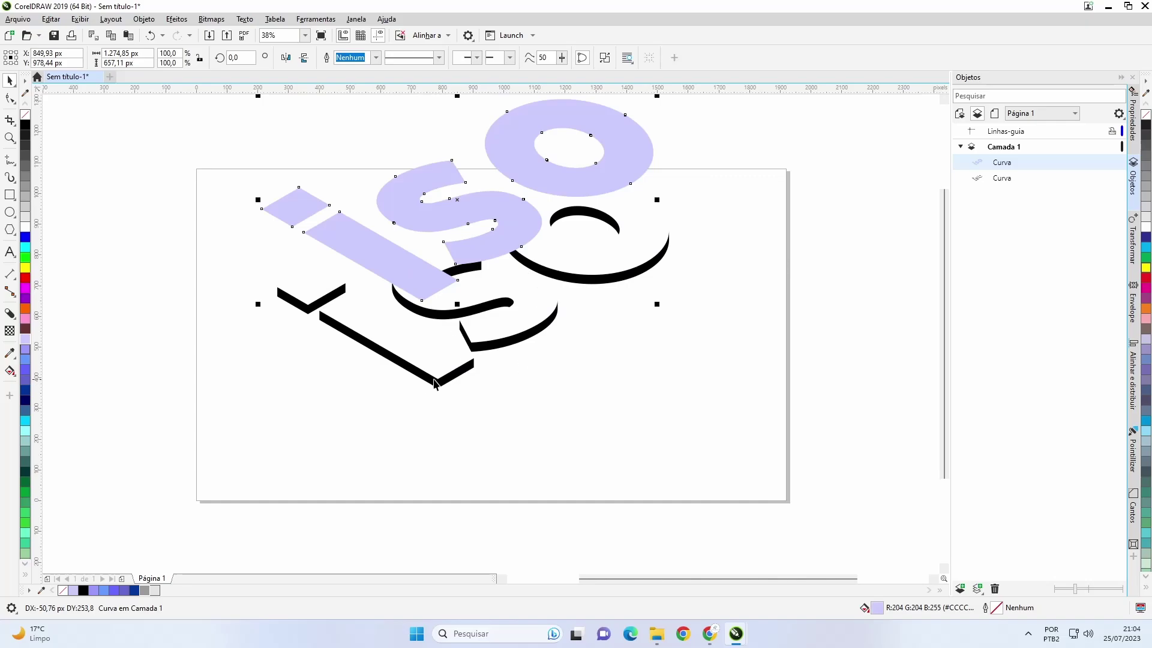
{"action": "key", "text": "ctrl+z"}
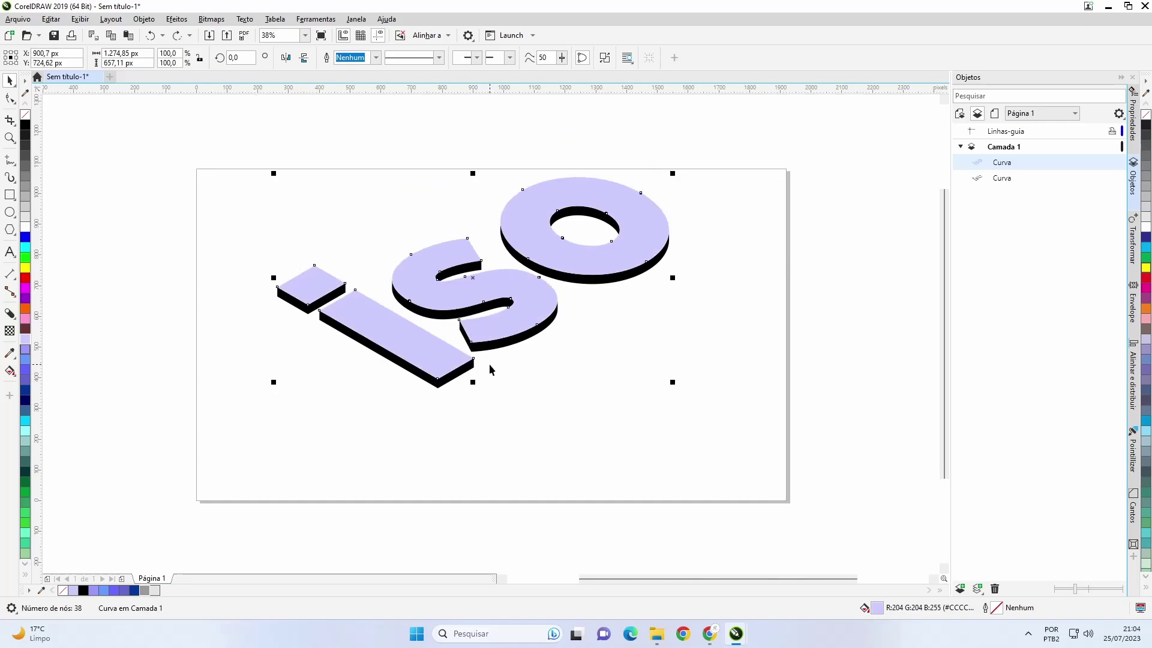
Fill the separated black shadow curve with medium lavender (#9999FF)
{"action": "left_click", "coordinate": [449, 394]}
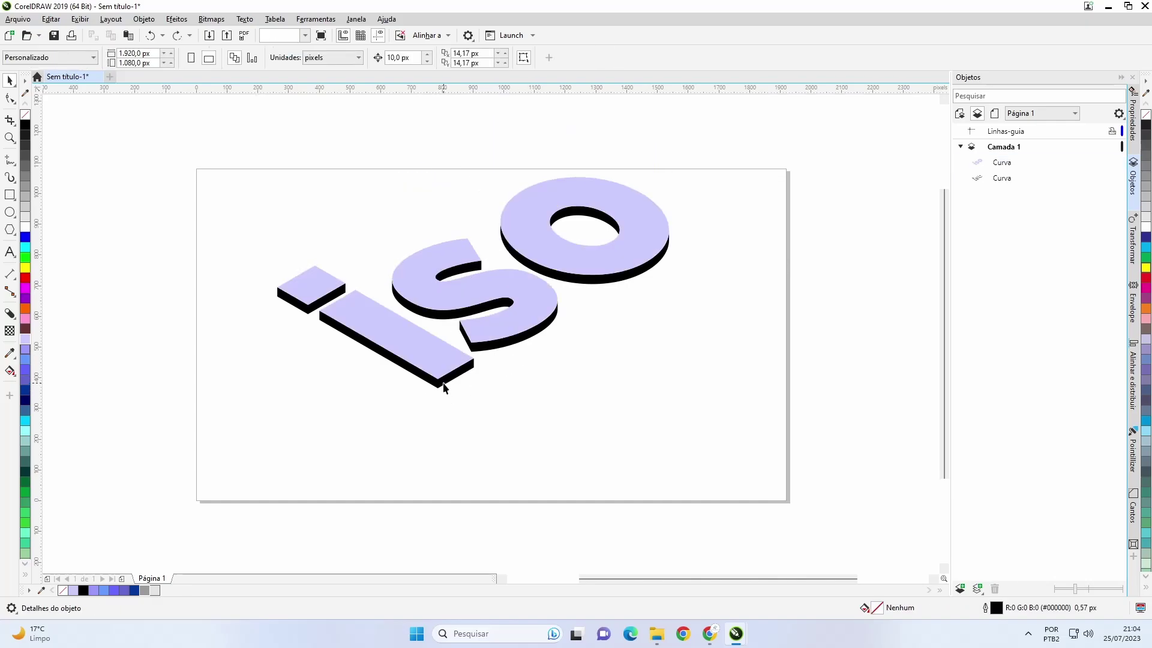
{"action": "left_click", "coordinate": [443, 386]}
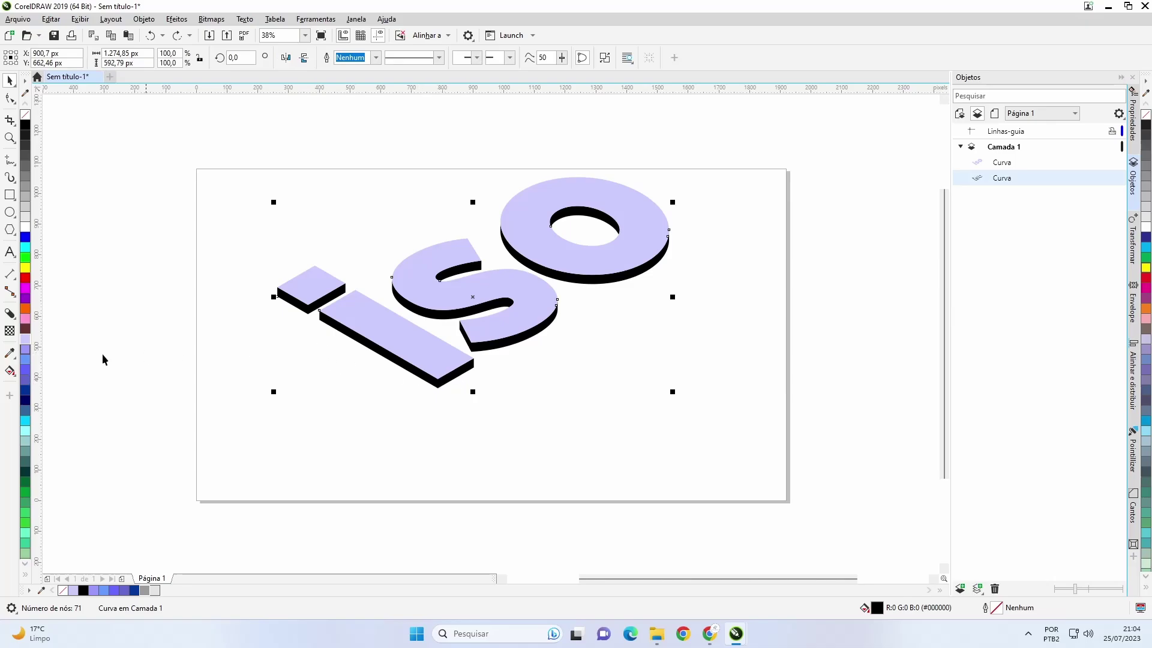
{"action": "left_click", "coordinate": [26, 350]}
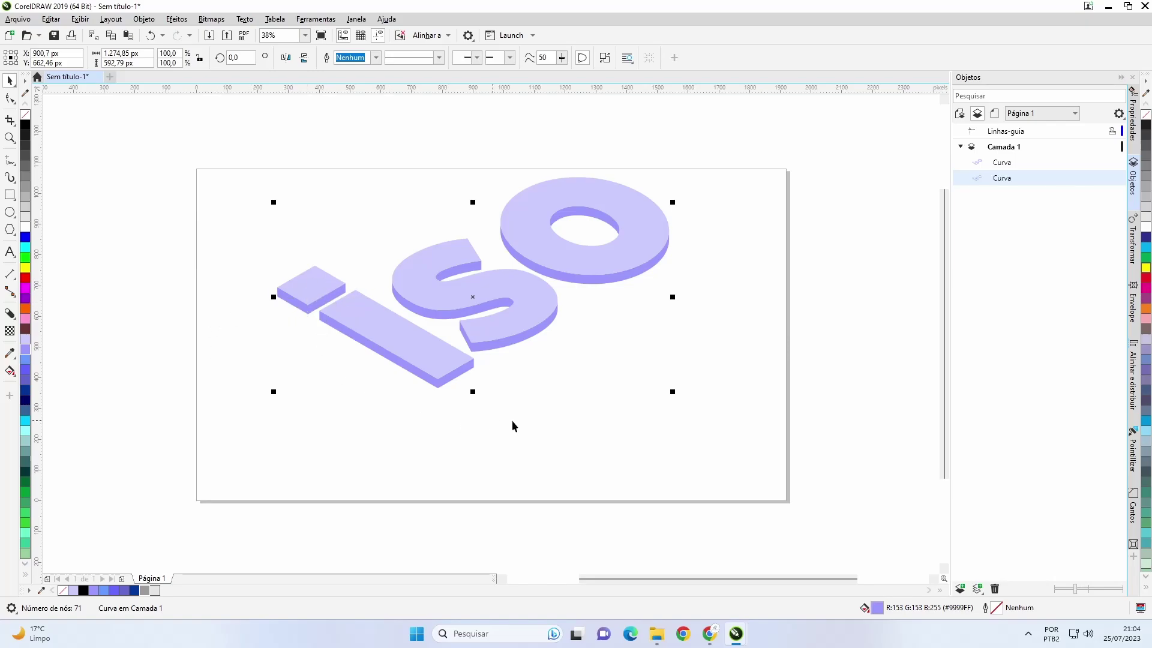
Make sure snapping to objects is enabled and select the medium lavender shadow curve at the lower corner of the "i"
{"action": "left_click", "coordinate": [430, 36]}
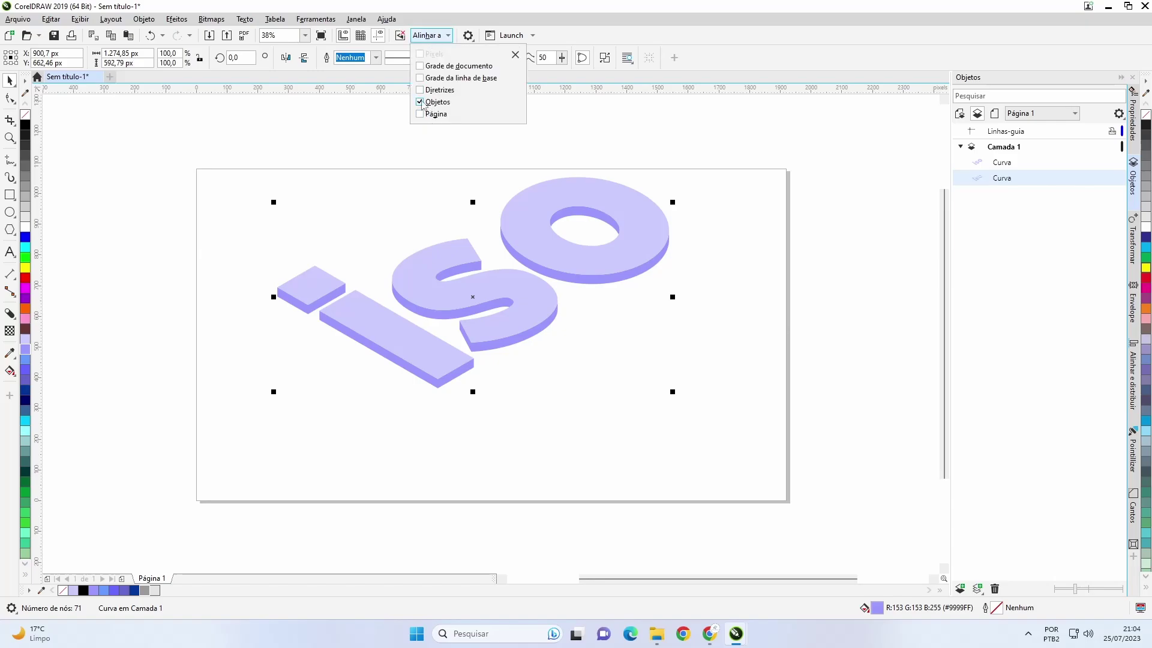
{"action": "left_click", "coordinate": [446, 408]}
{"action": "scroll", "coordinate": [491, 333], "scroll_direction": "up", "scroll_amount": 5}
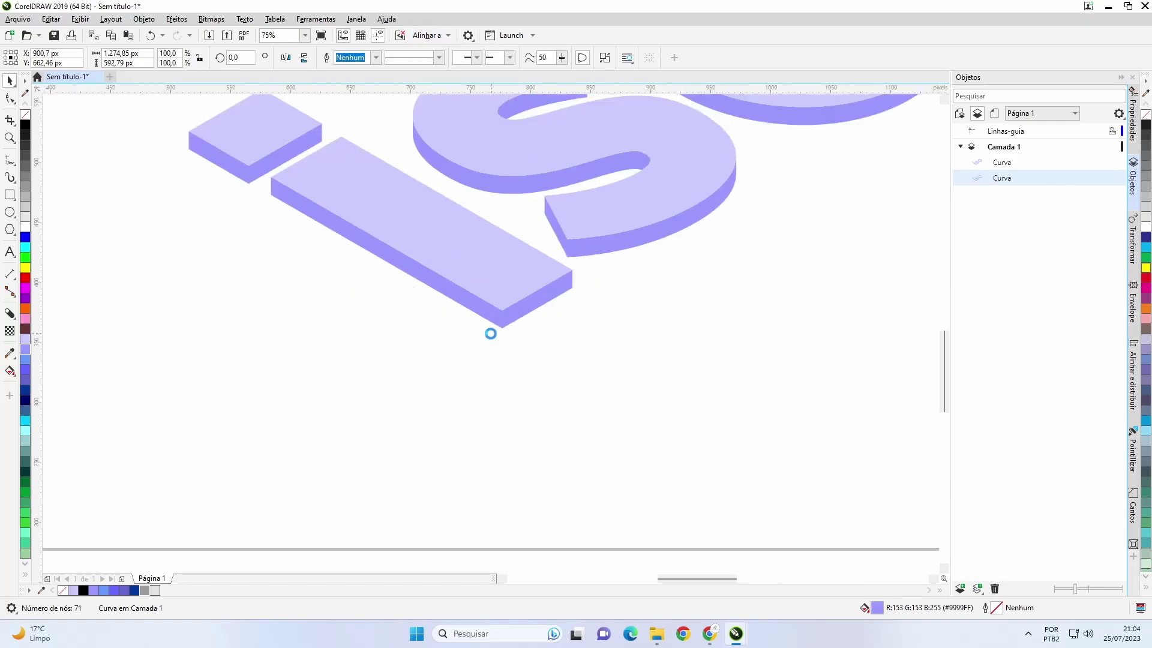
{"action": "left_click", "coordinate": [523, 382]}
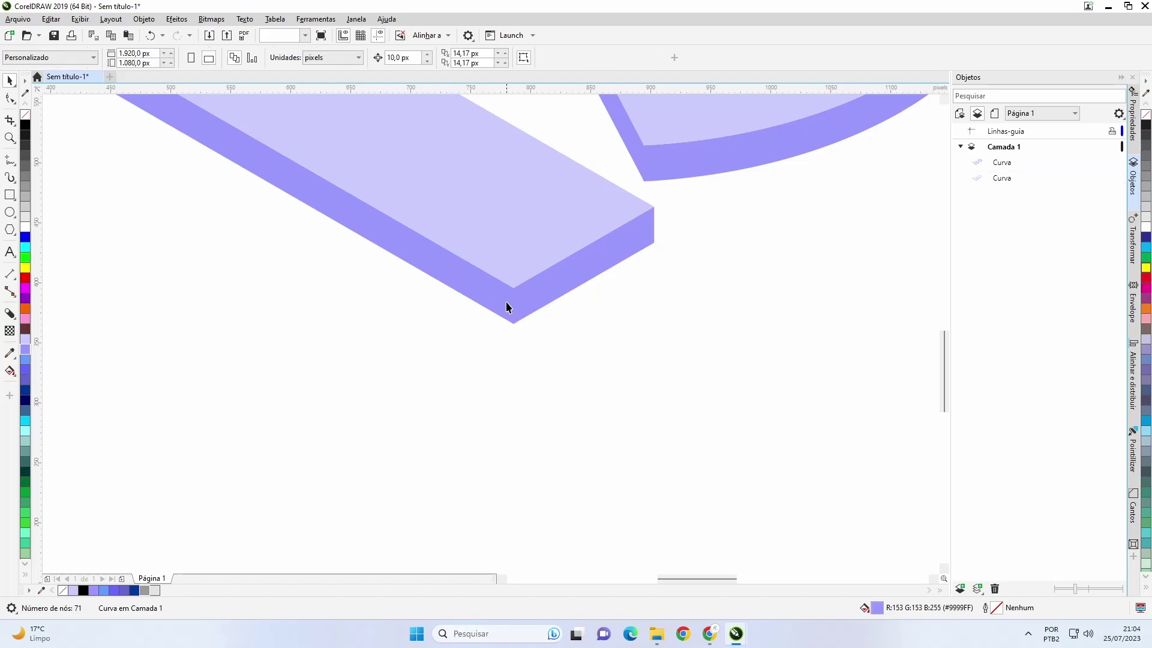
{"action": "left_click", "coordinate": [514, 289]}
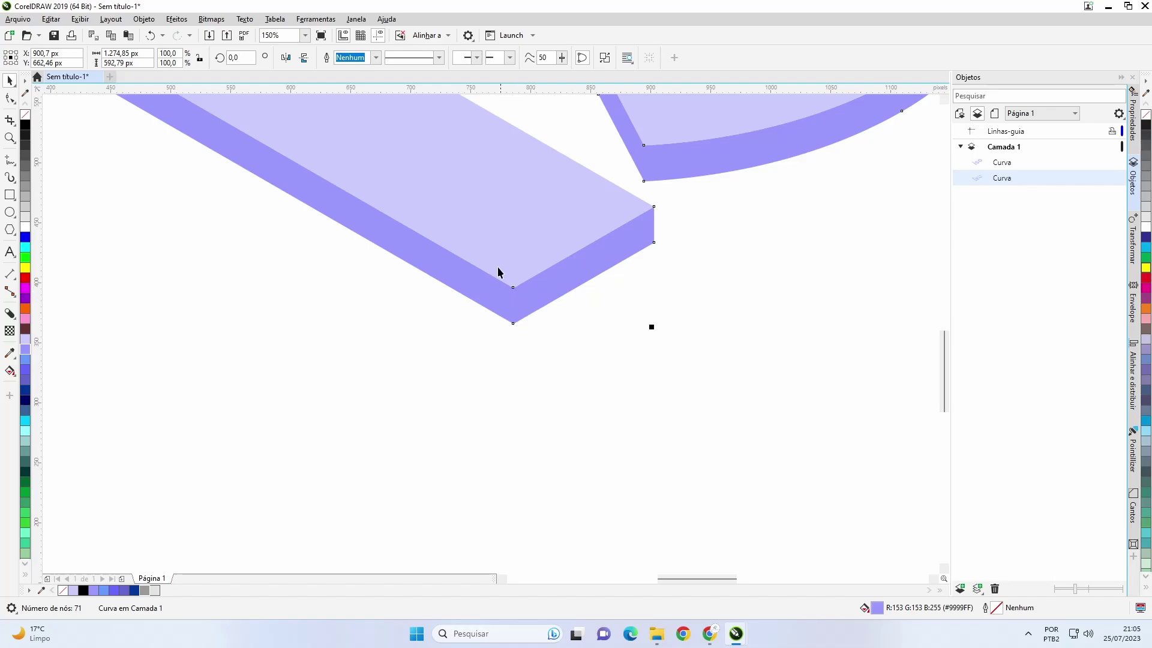
{"action": "left_click", "coordinate": [426, 36]}
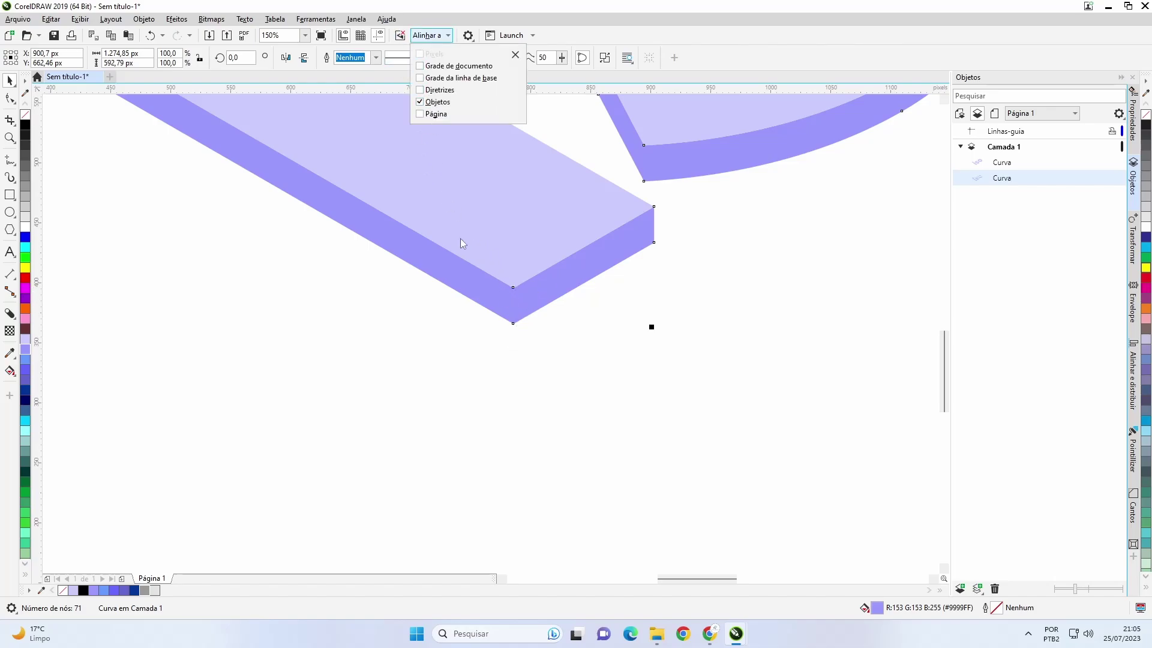
{"action": "left_click", "coordinate": [520, 313]}
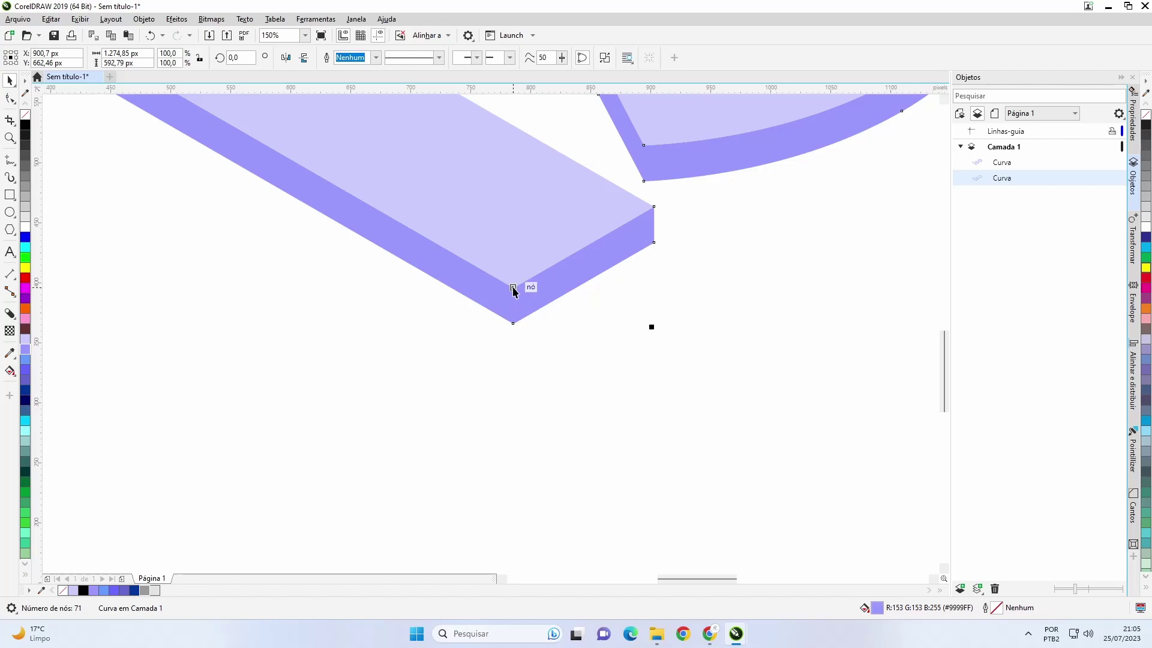
Duplicate the medium lavender shadow curve 30 px straight down, snapping node to node, and fill the copy with light blue (#6699FF)
{"action": "left_click_drag", "start_coordinate": [513, 288], "coordinate": [516, 326]}
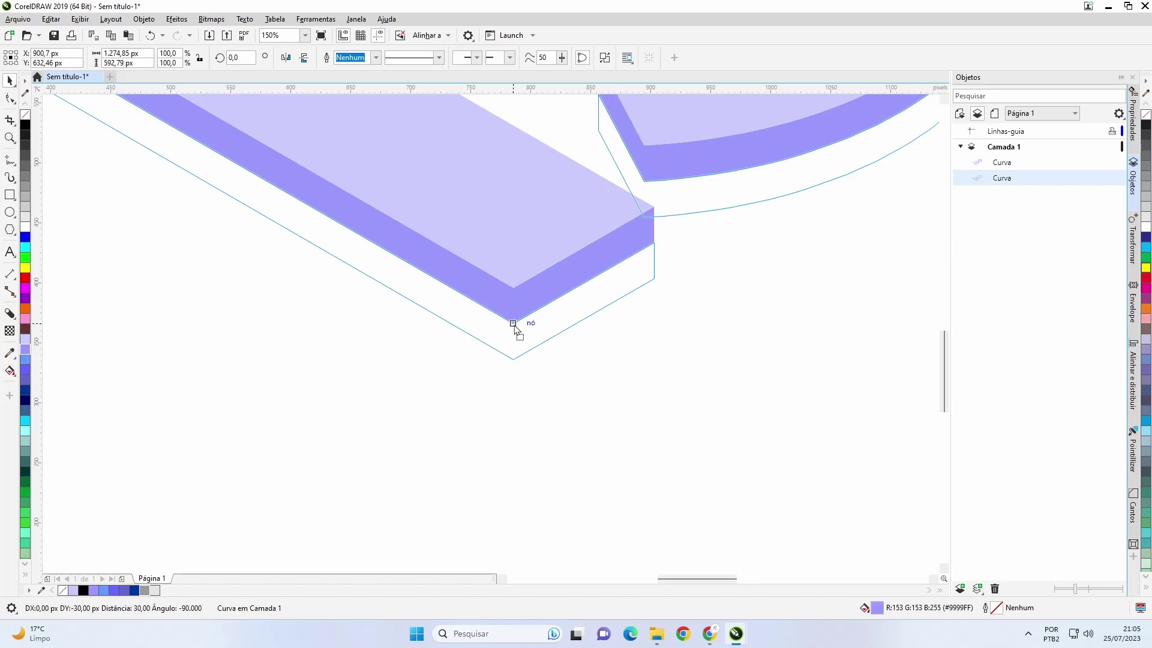
{"action": "left_click_drag", "start_coordinate": [514, 327], "coordinate": [514, 324]}
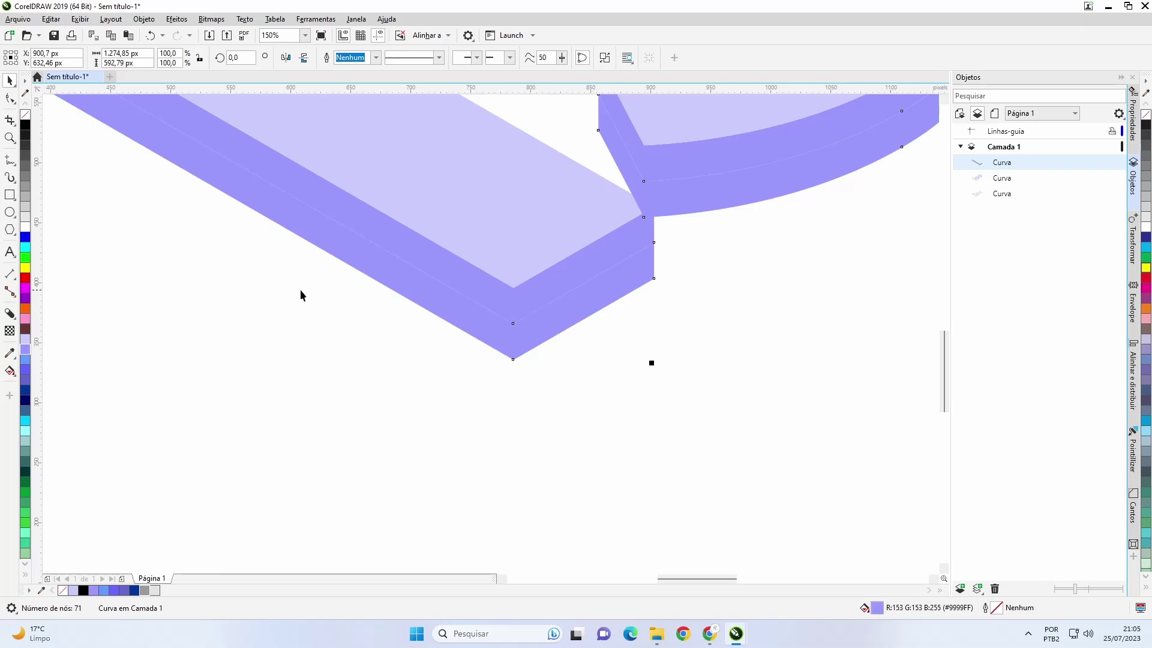
{"action": "left_click", "coordinate": [26, 361]}
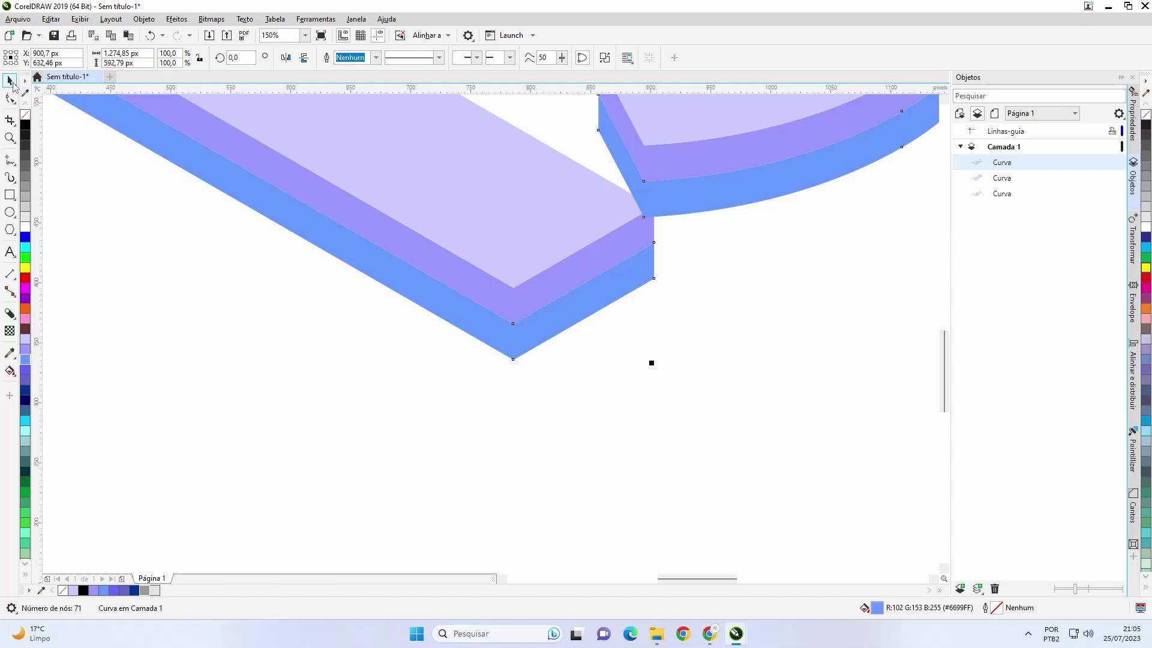
Move the light blue copy down two levels in the stacking order, behind the lavender letters and the medium lavender shadow
{"action": "key", "text": "F3"}
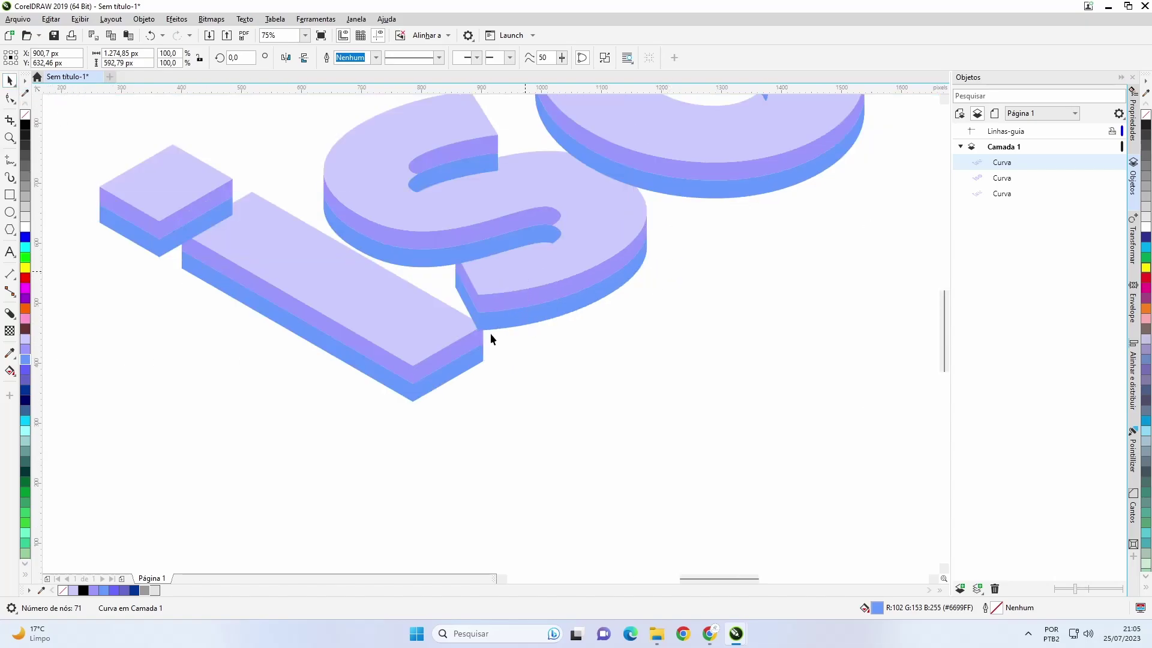
{"action": "scroll", "coordinate": [490, 333], "scroll_direction": "up", "scroll_amount": 2}
{"action": "scroll", "coordinate": [457, 371], "scroll_direction": "down", "scroll_amount": 2}
{"action": "scroll", "coordinate": [467, 362], "scroll_direction": "up", "scroll_amount": 2}
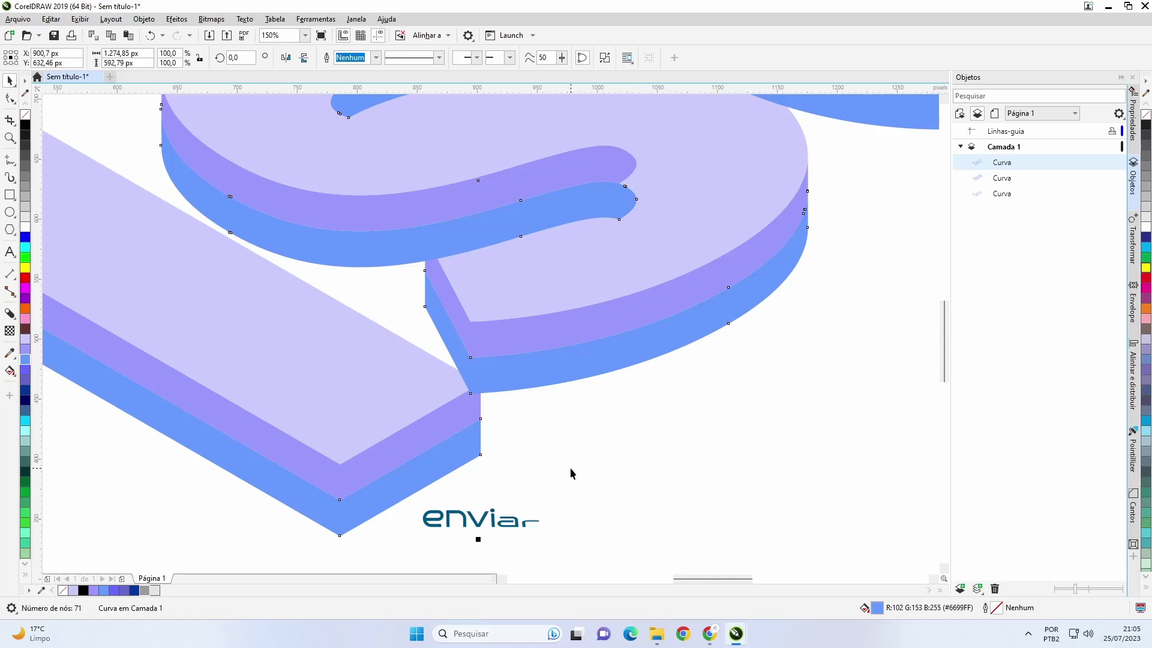
{"action": "key", "text": "ctrl+Page_Down"}
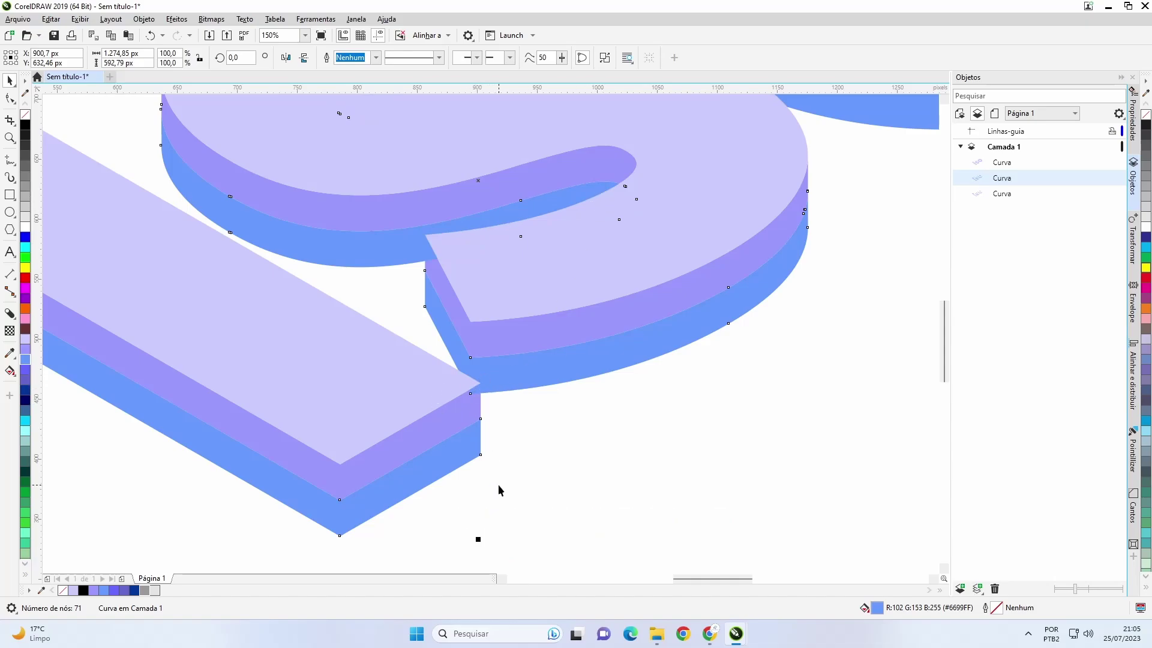
{"action": "key", "text": "ctrl+Page_Down"}
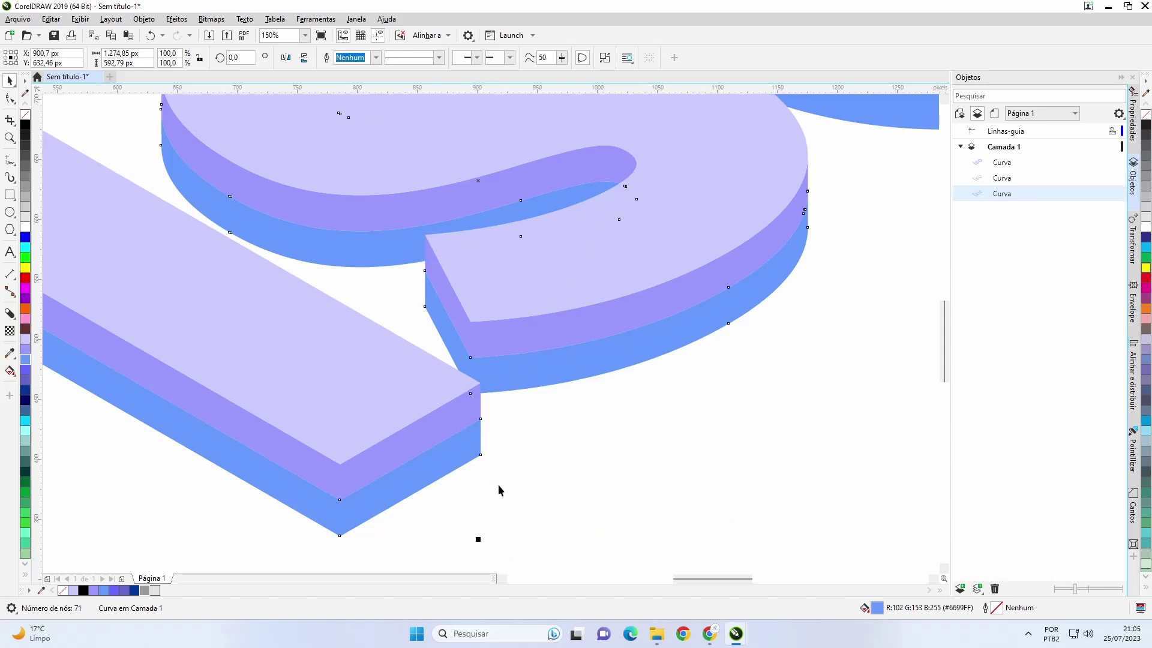
Duplicate the light blue layer 30 px straight down, snapped to its lower corner node, and fill the copy with violet-blue (#6666FF)
{"action": "left_click", "coordinate": [433, 495]}
{"action": "scroll", "coordinate": [398, 492], "scroll_direction": "down", "scroll_amount": 3}
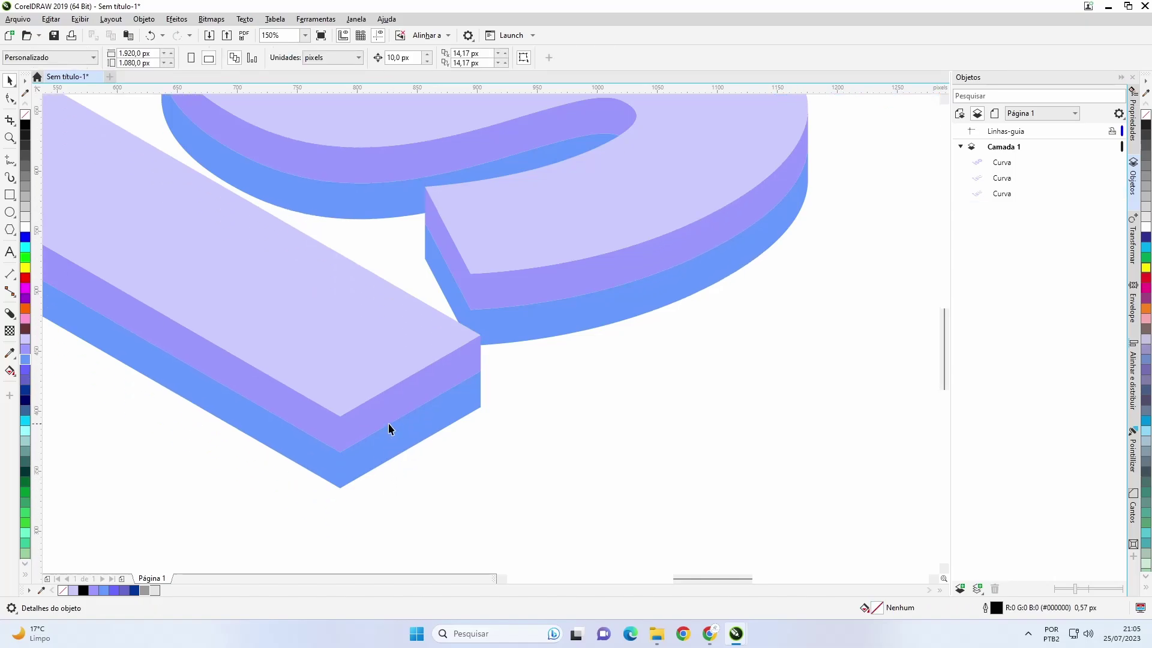
{"action": "scroll", "coordinate": [384, 406], "scroll_direction": "down", "scroll_amount": 1}
{"action": "left_click", "coordinate": [357, 380]}
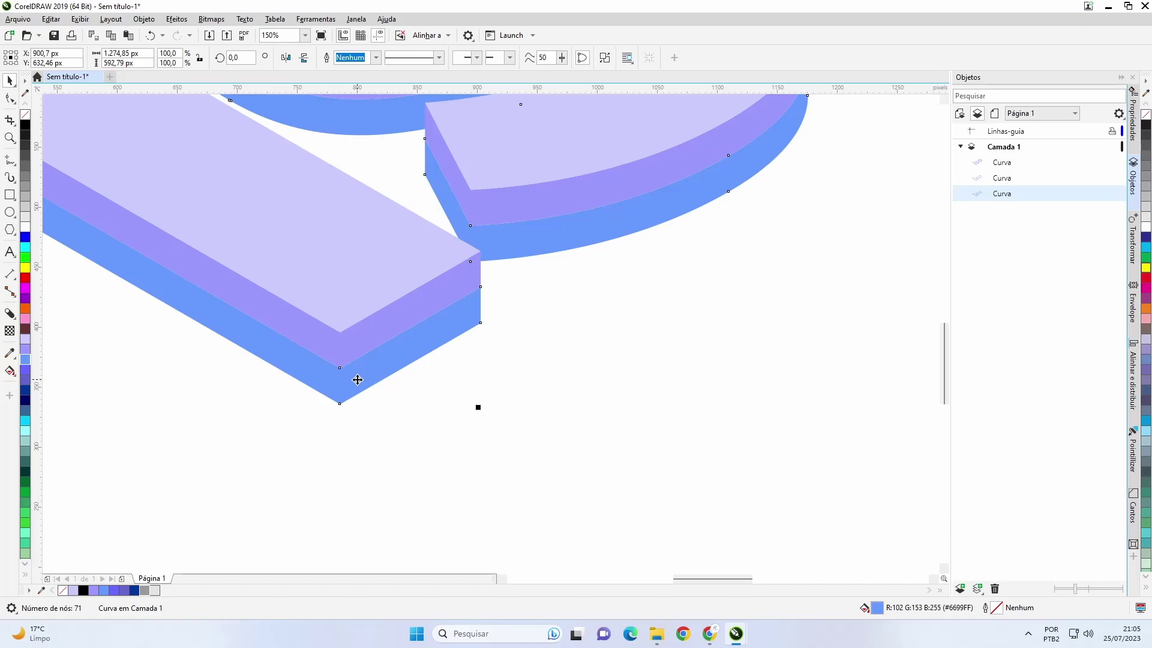
{"action": "left_click_drag", "start_coordinate": [340, 370], "coordinate": [341, 404]}
{"action": "left_click", "coordinate": [25, 372]}
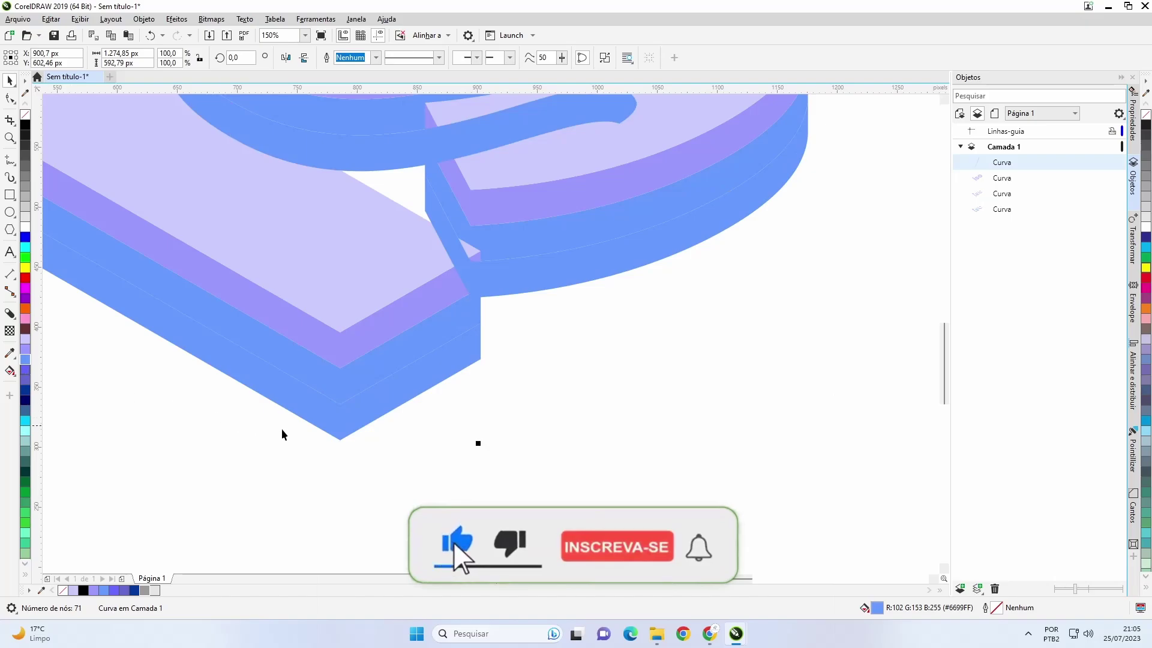
Move the violet-blue copy down three levels in the stacking order, behind all the other letter layers
{"action": "key", "text": "ctrl+Page_Down"}
{"action": "key", "text": "ctrl+Page_Down"}
{"action": "key", "text": "ctrl+Page_Down"}
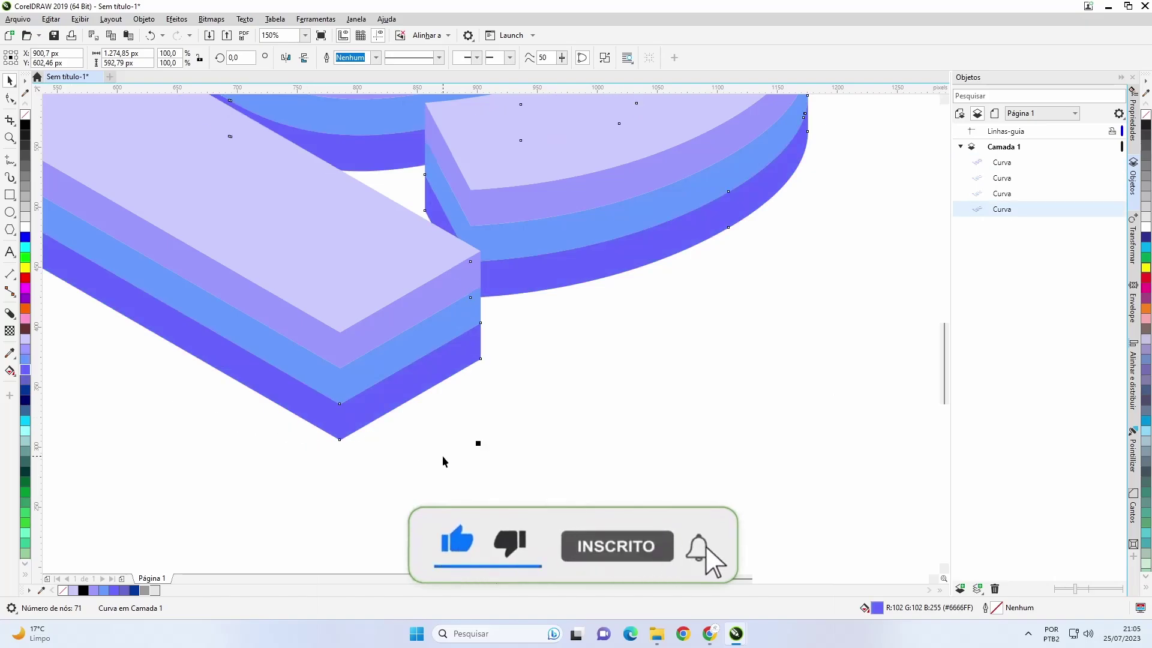
Duplicate the violet-blue layer 30 px straight down, snapped to its lower corner node, and fill the copy with R 102, G 102, B 204
{"action": "left_click_drag", "start_coordinate": [341, 409], "coordinate": [341, 440]}
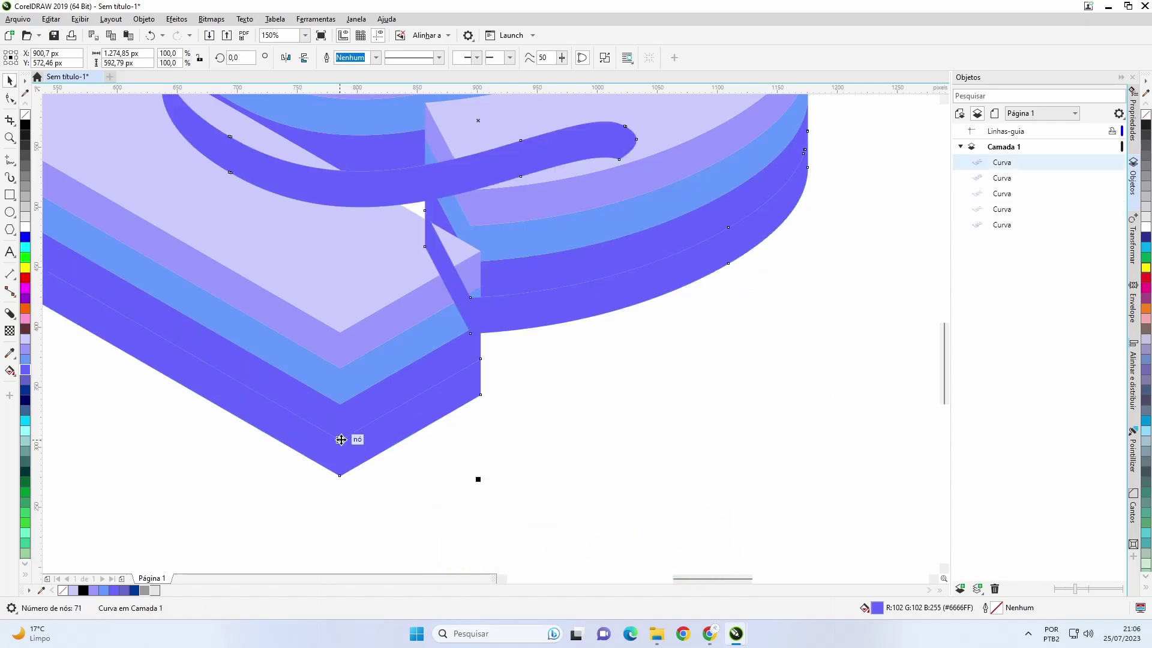
{"action": "left_click", "coordinate": [25, 380]}
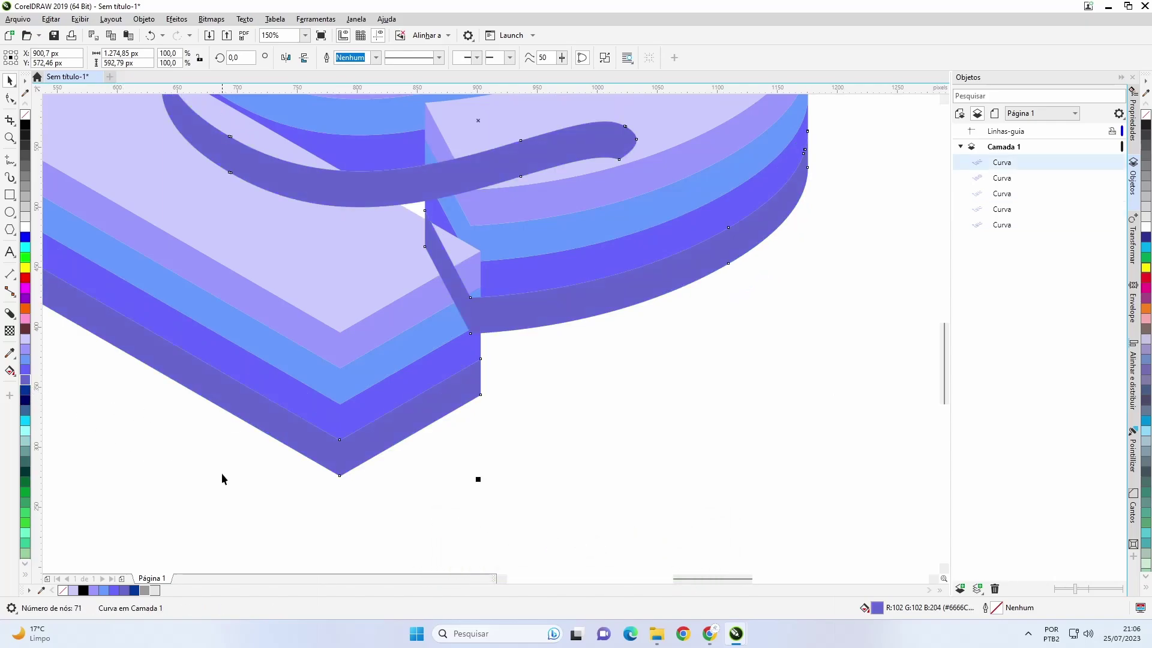